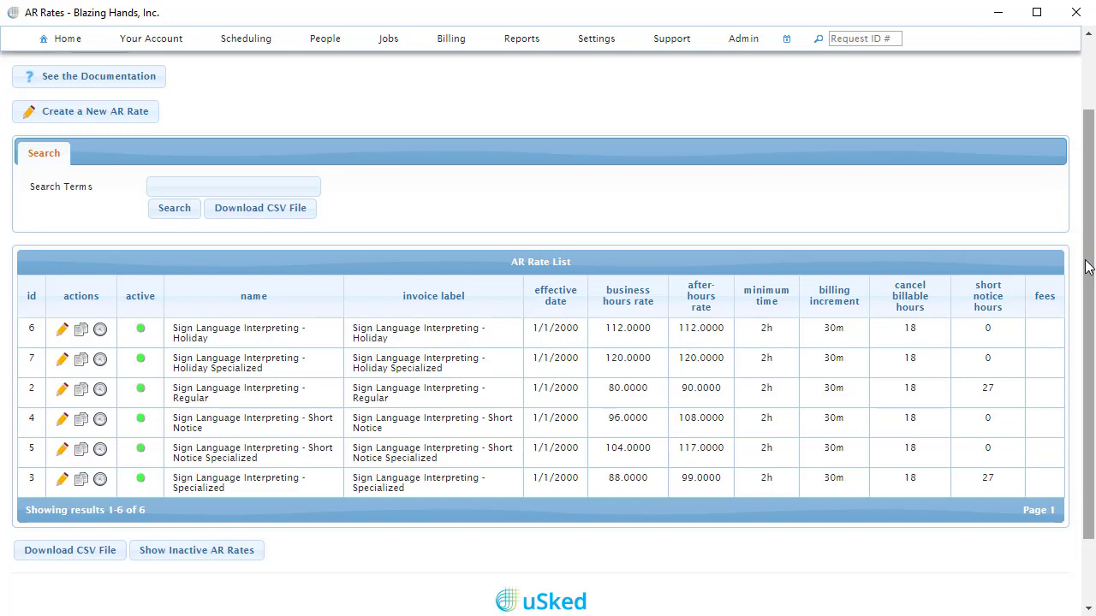
Start a new AR rate named "Electrical Work" with the invoice label "EW-2010".
scroll(1086, 265, up, 1)
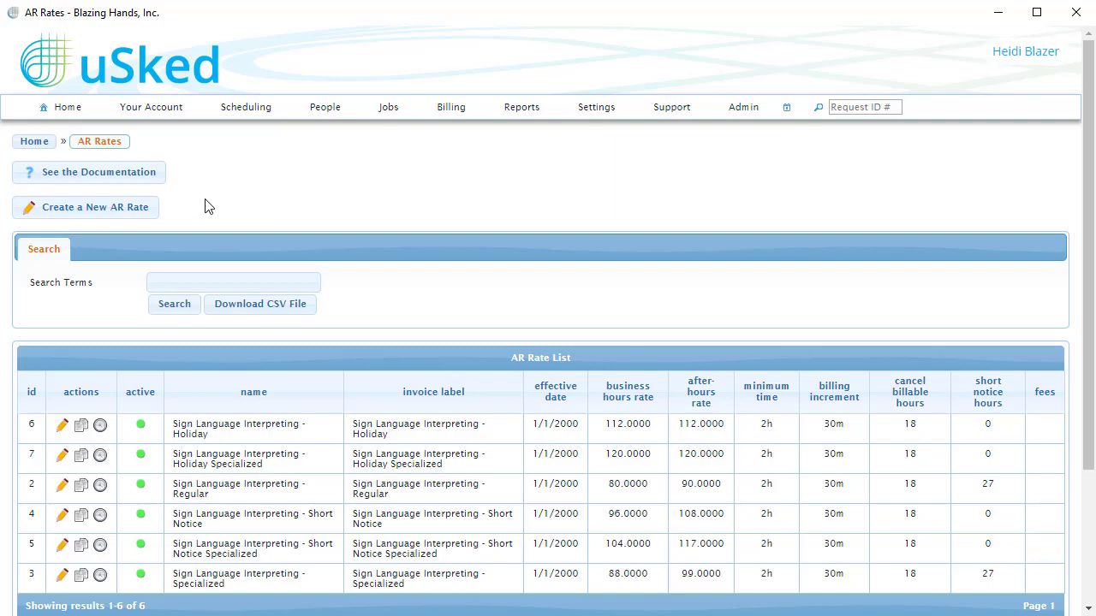
click(137, 208)
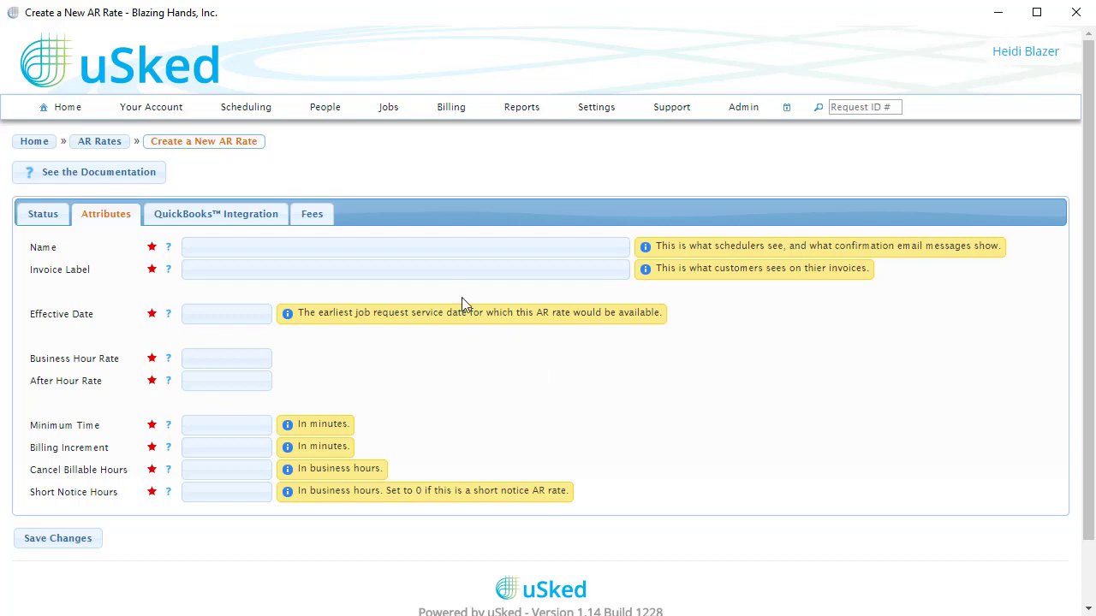
click(419, 246)
text(E)
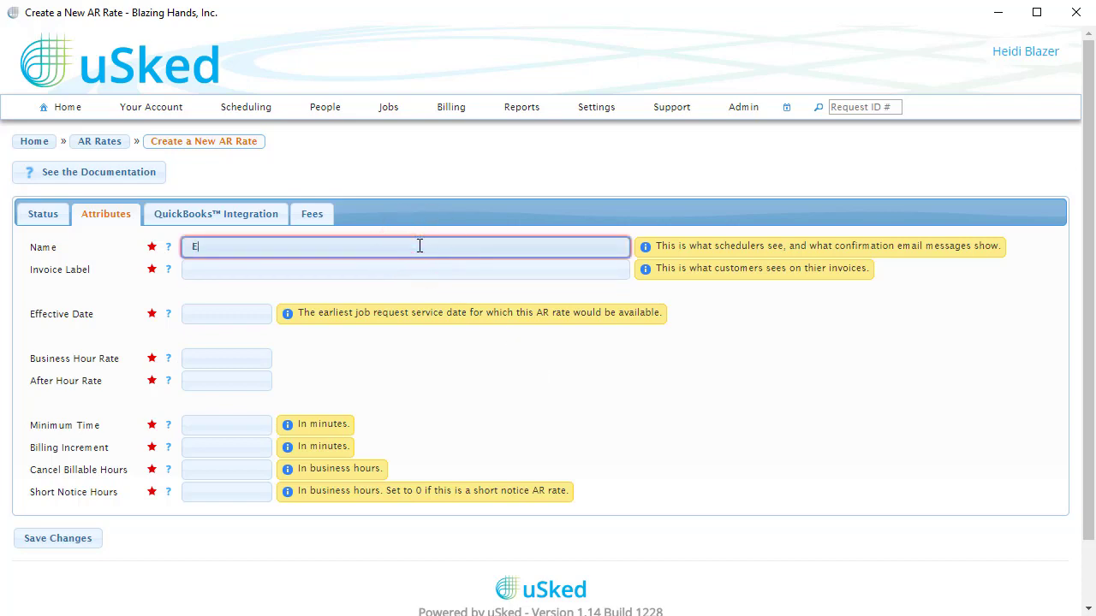
text(lectrical Work)
click(563, 365)
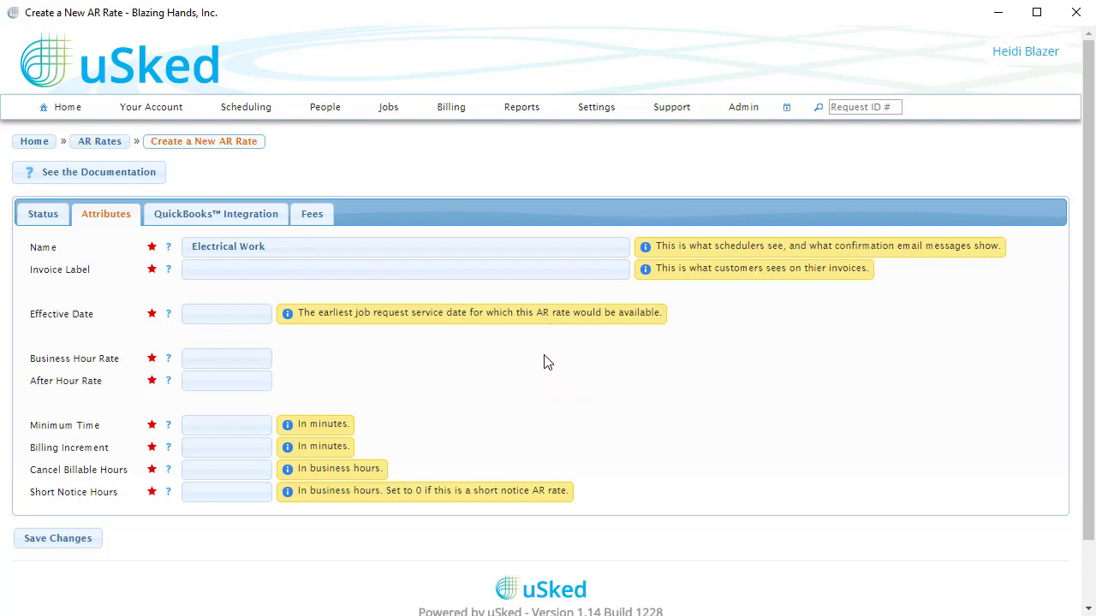
click(458, 275)
text(EW-2010)
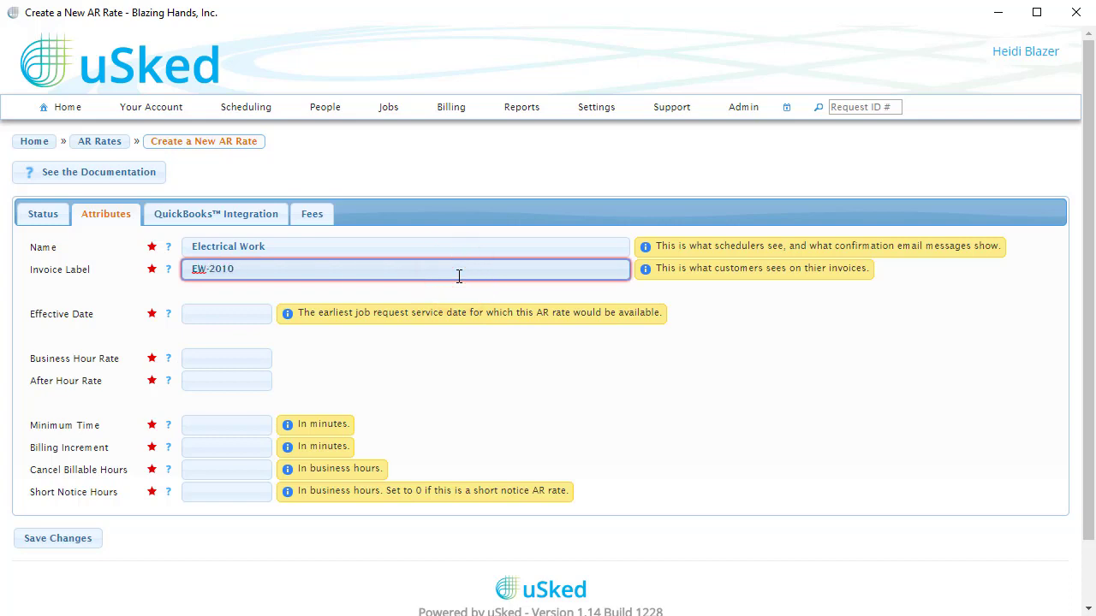
click(486, 349)
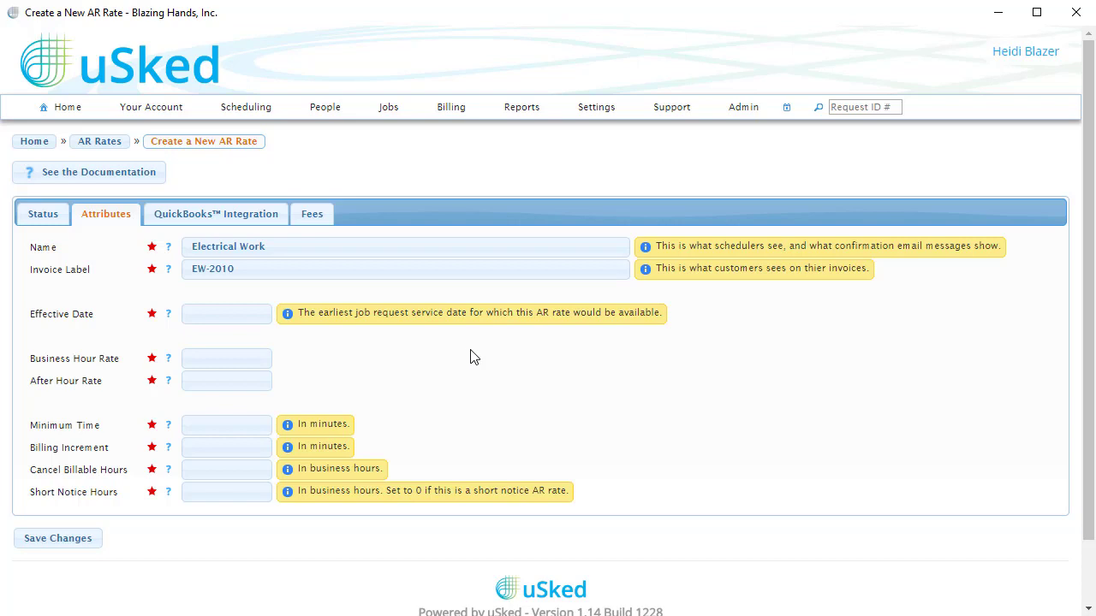
Set the new AR rate's effective date to 1/1/2010.
click(243, 314)
click(313, 339)
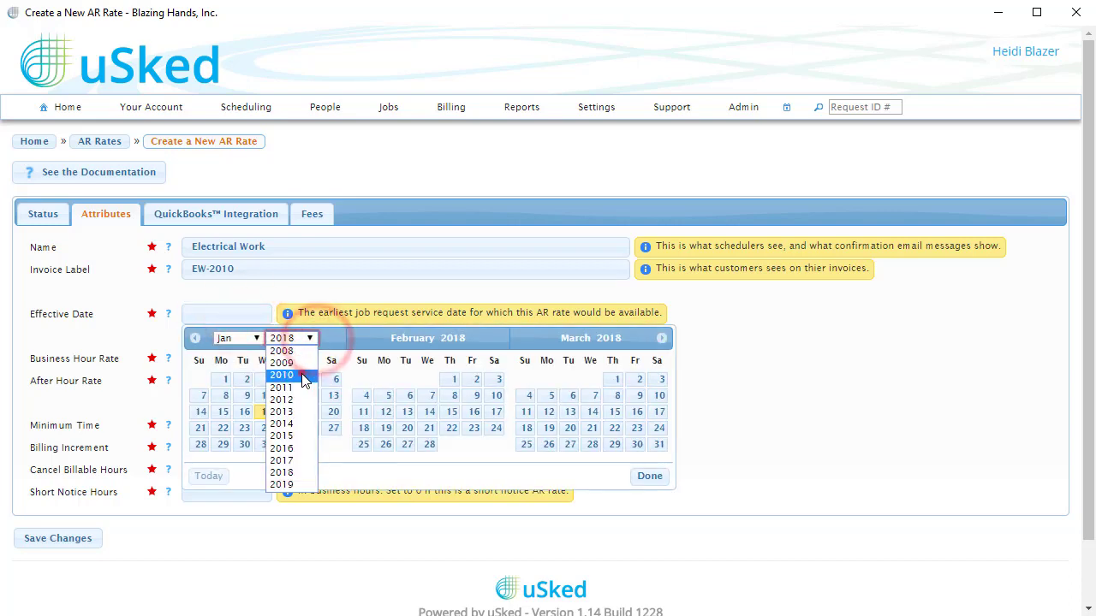
click(301, 376)
click(309, 379)
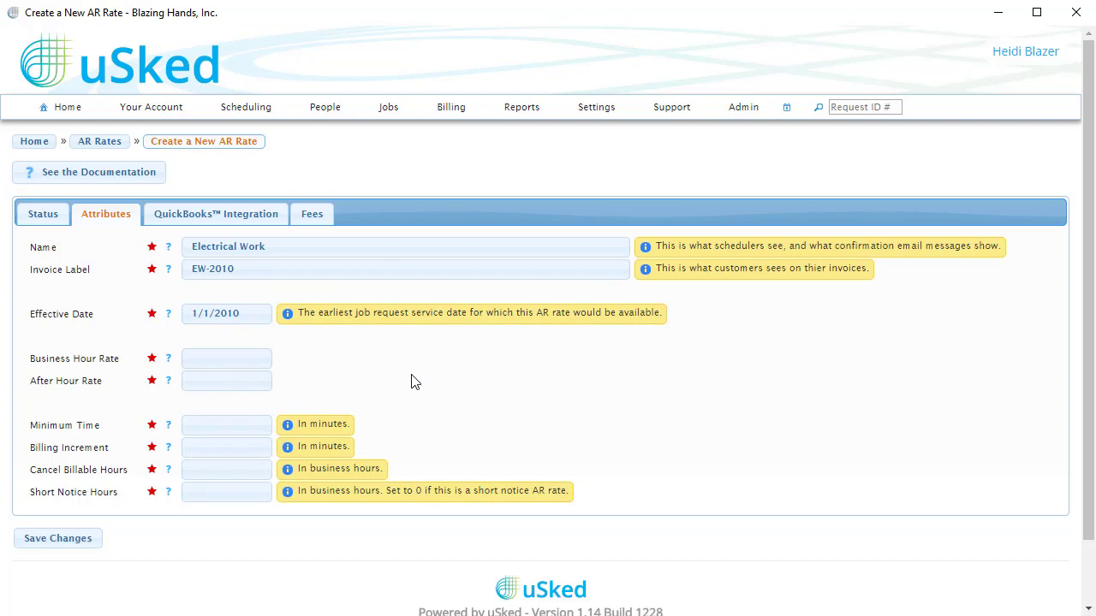
Set the business hour rate to 100.00 and the after hour rate to 125.00.
click(243, 359)
text(100.00)
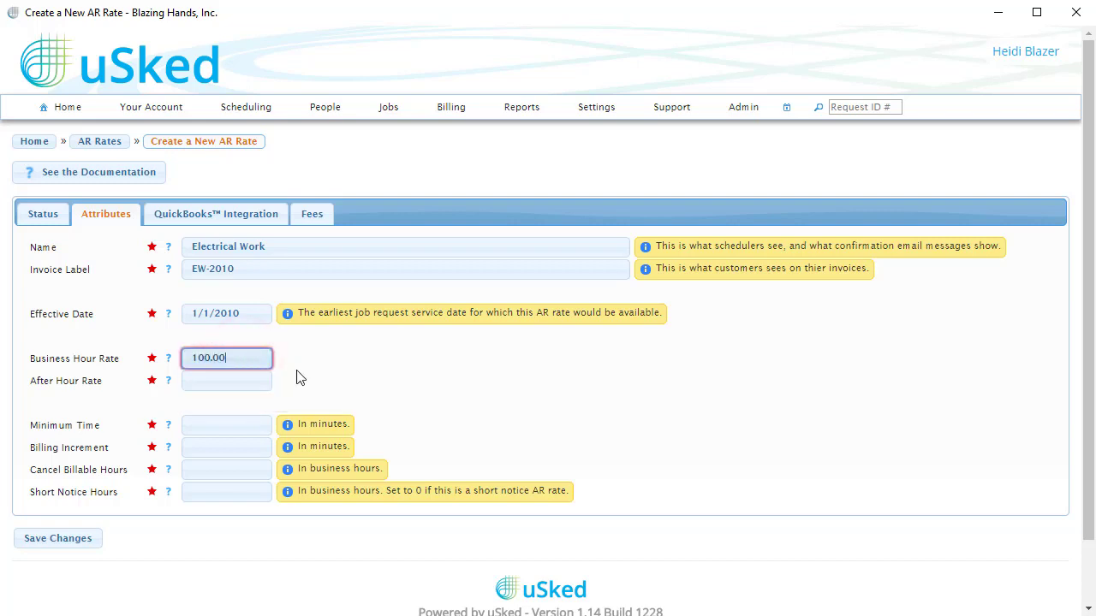
click(436, 396)
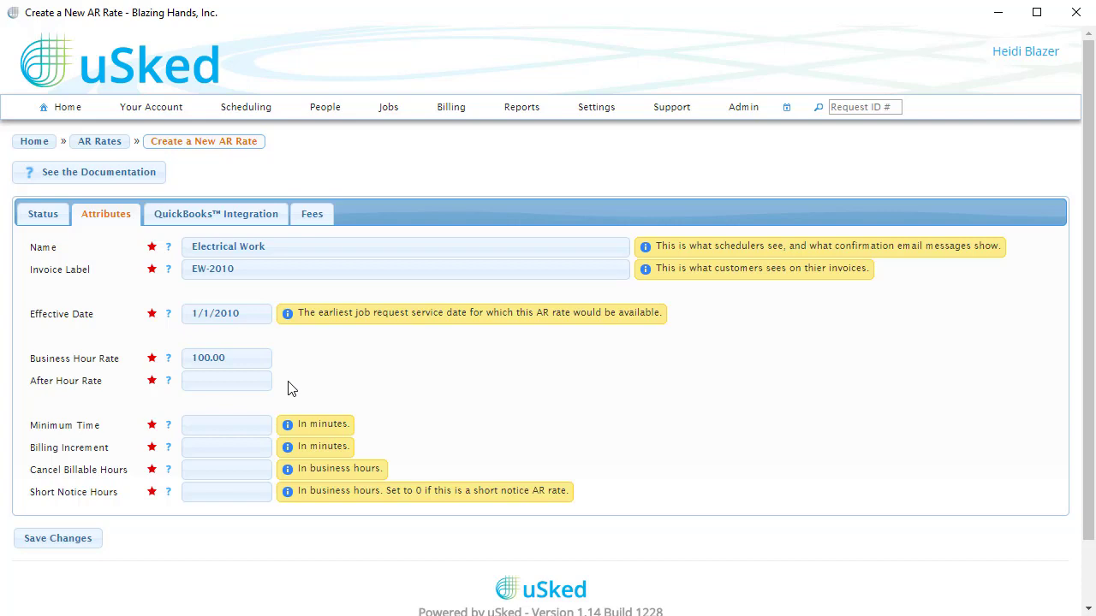
click(250, 381)
text(125.00)
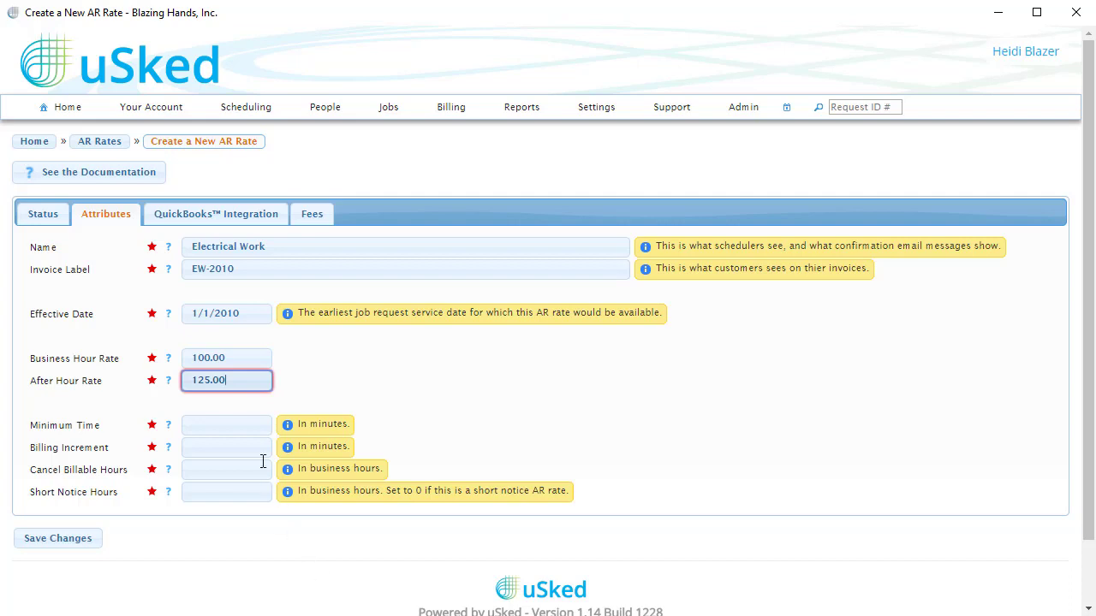
Set the AR rate's minimum time to 60 minutes and its billing increment to 15 minutes.
click(240, 425)
text(60)
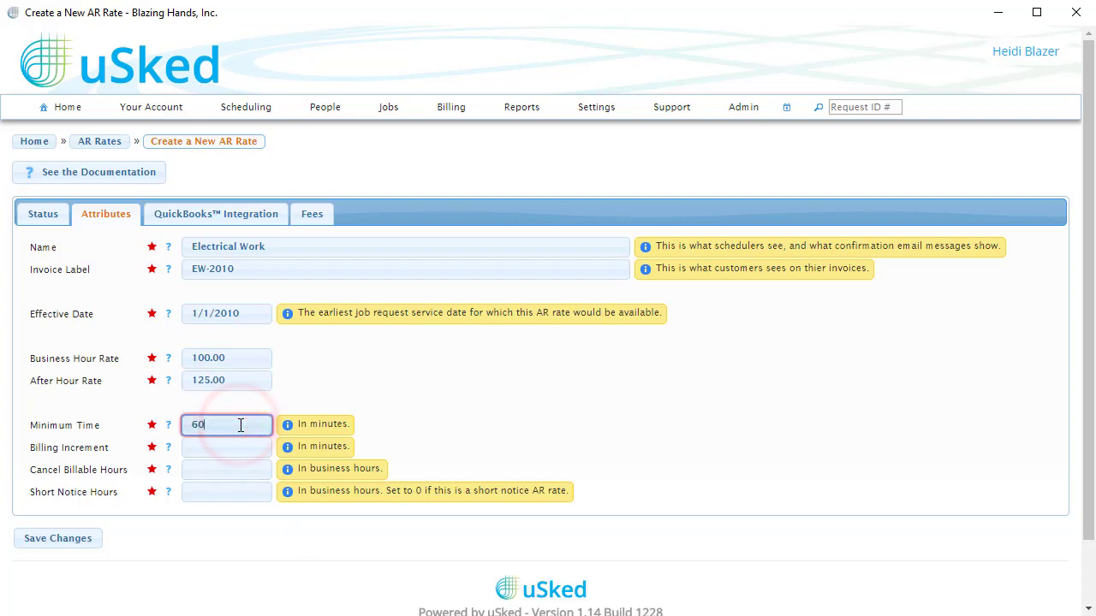
click(528, 438)
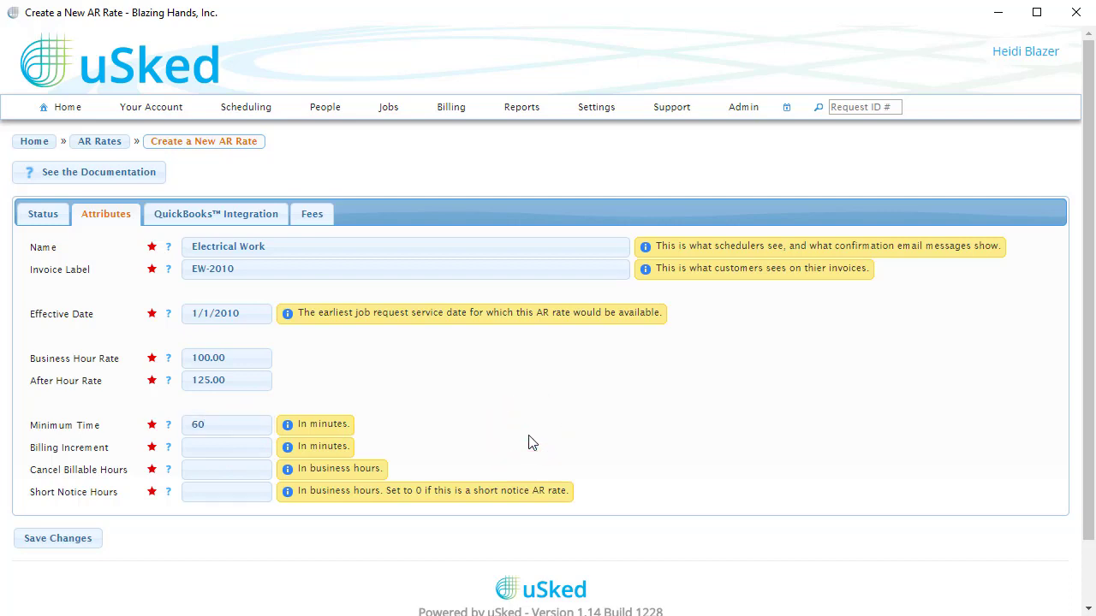
click(247, 445)
text(15)
click(587, 454)
Set the cancel billable hours to 16 and the short notice hours to 8.
click(242, 467)
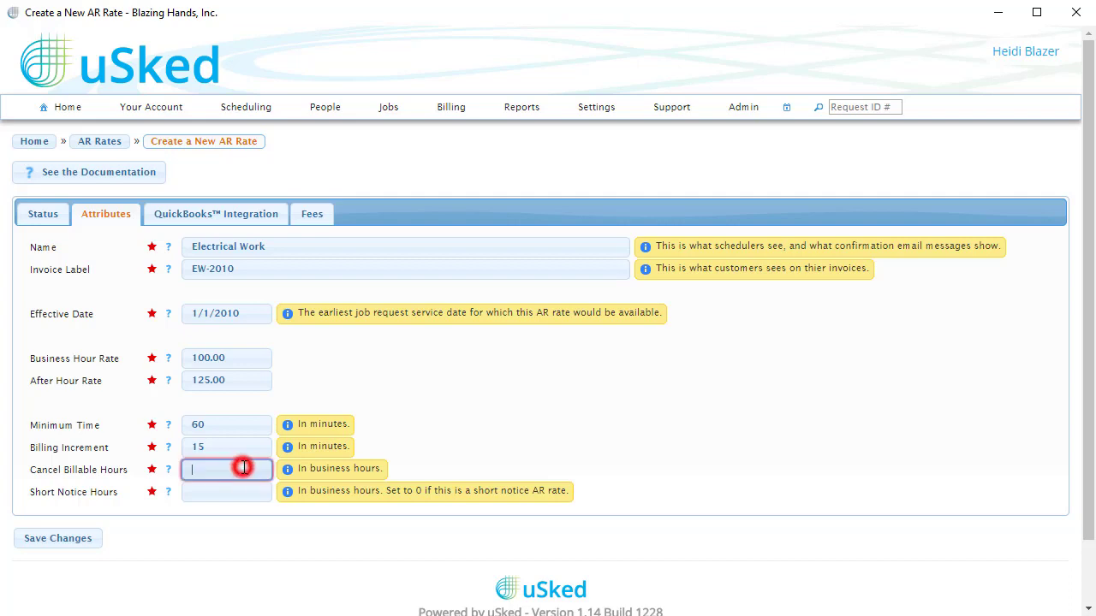
text(16)
click(682, 485)
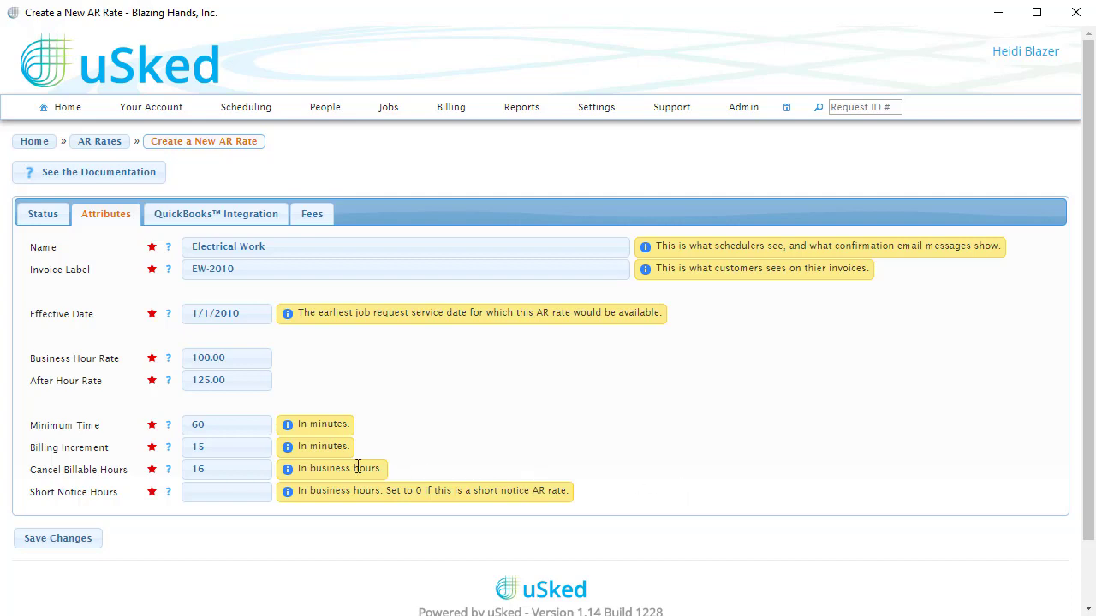
click(255, 494)
click(246, 494)
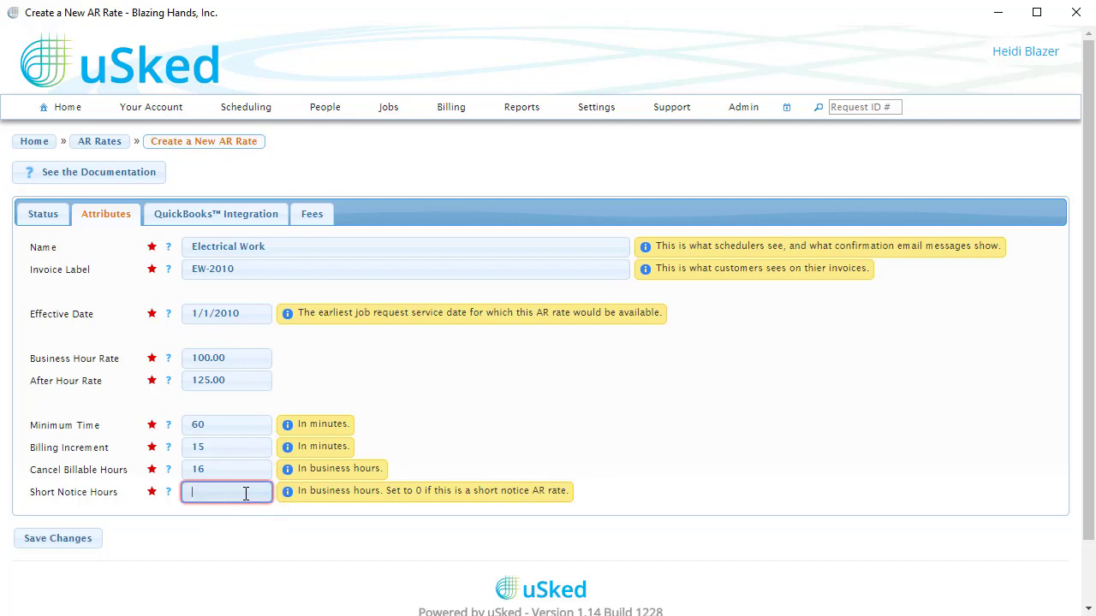
text(8)
click(658, 504)
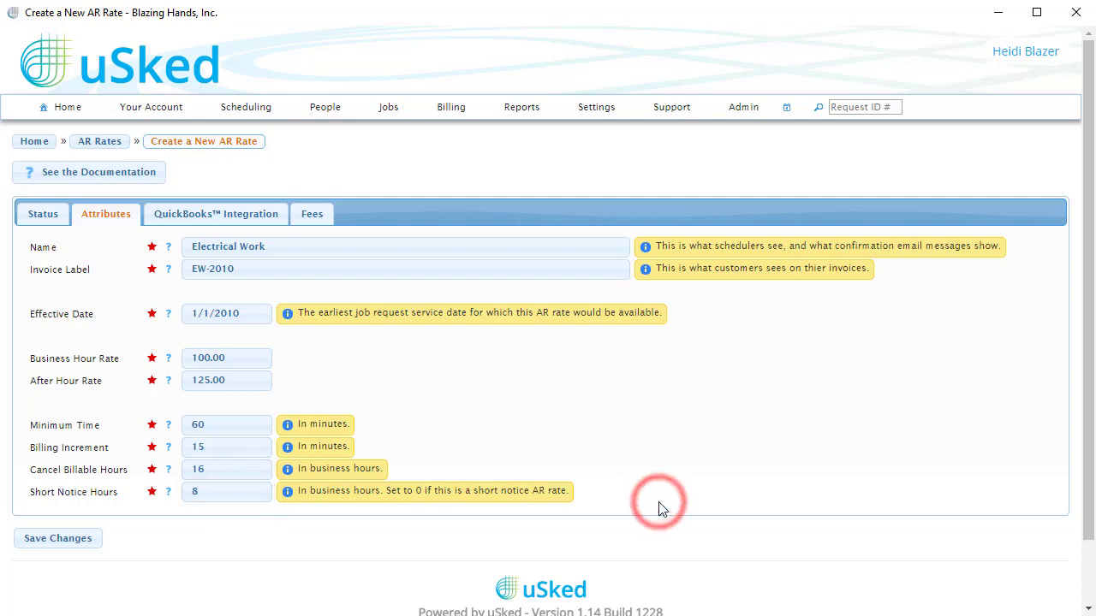
Add a fee named "Set up fee" with an amount of 25.00 to the AR rate.
click(322, 220)
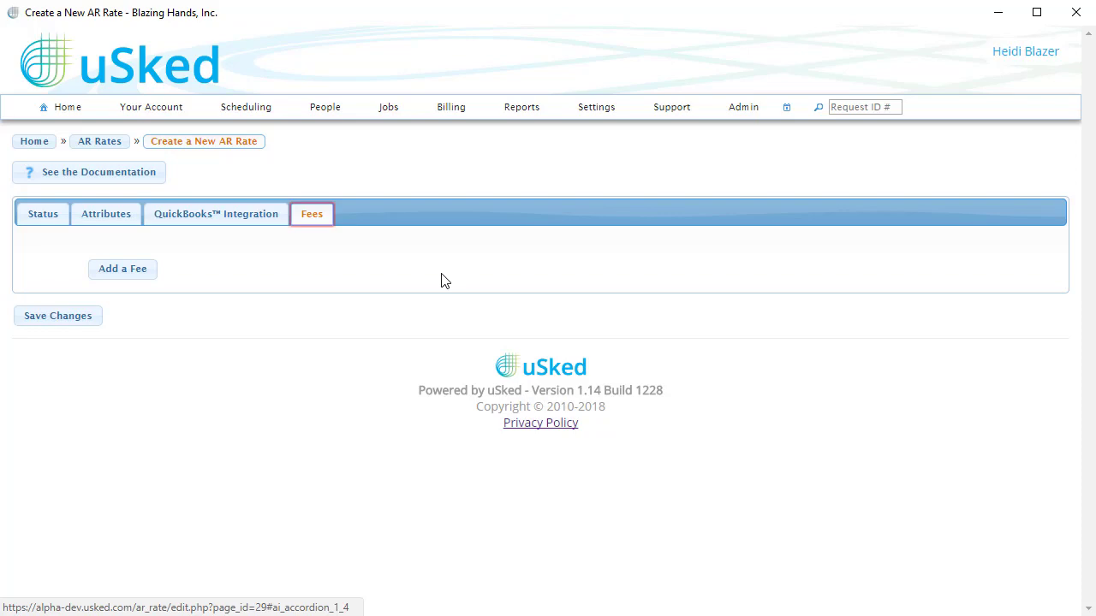
click(144, 271)
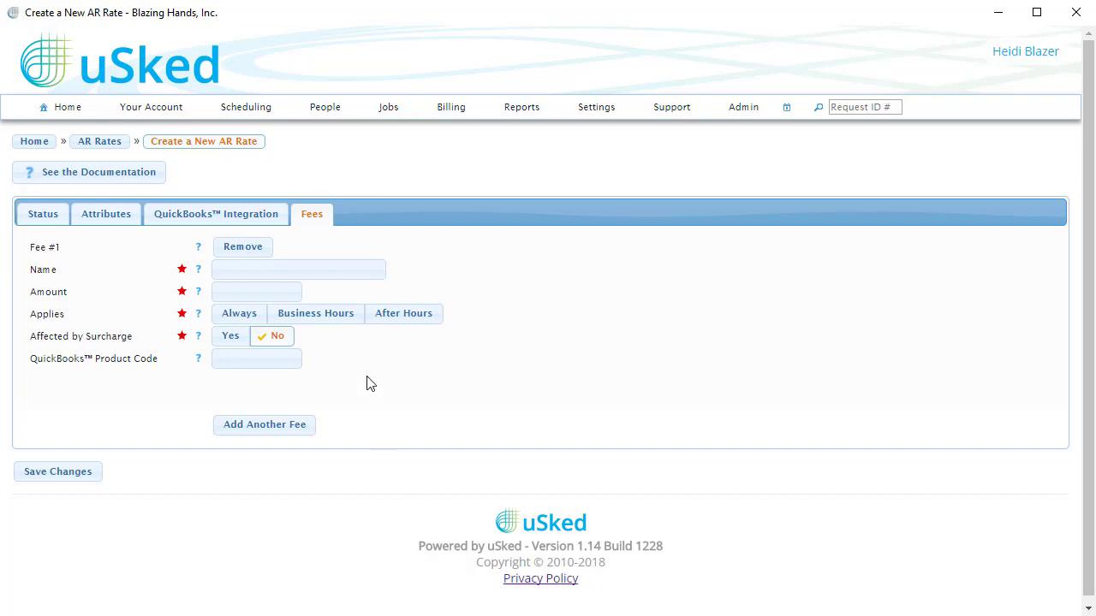
click(343, 268)
text(Set up Fee)
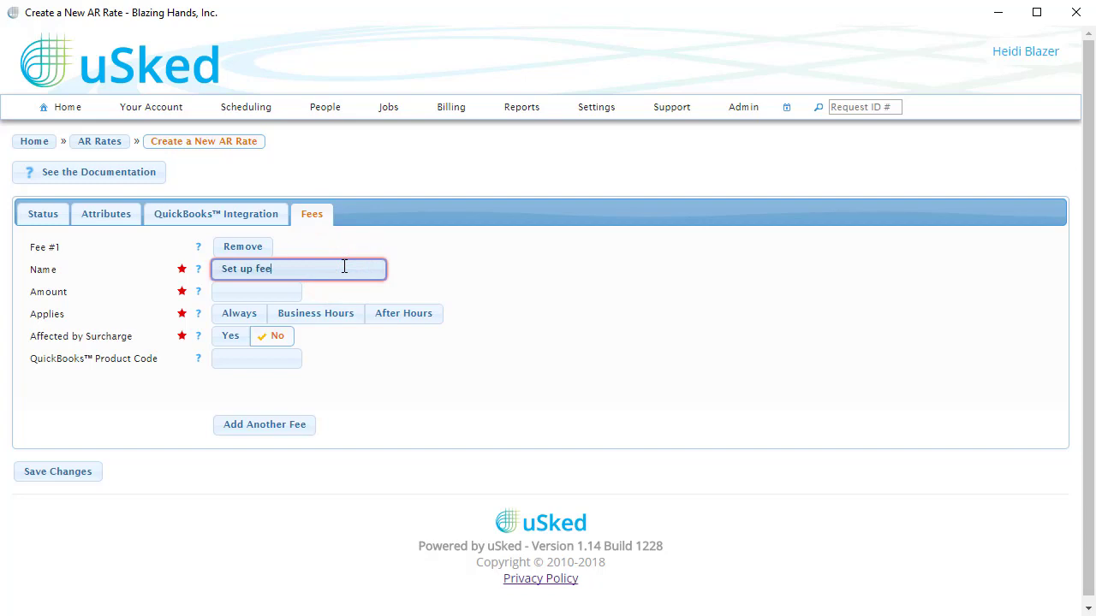
click(551, 293)
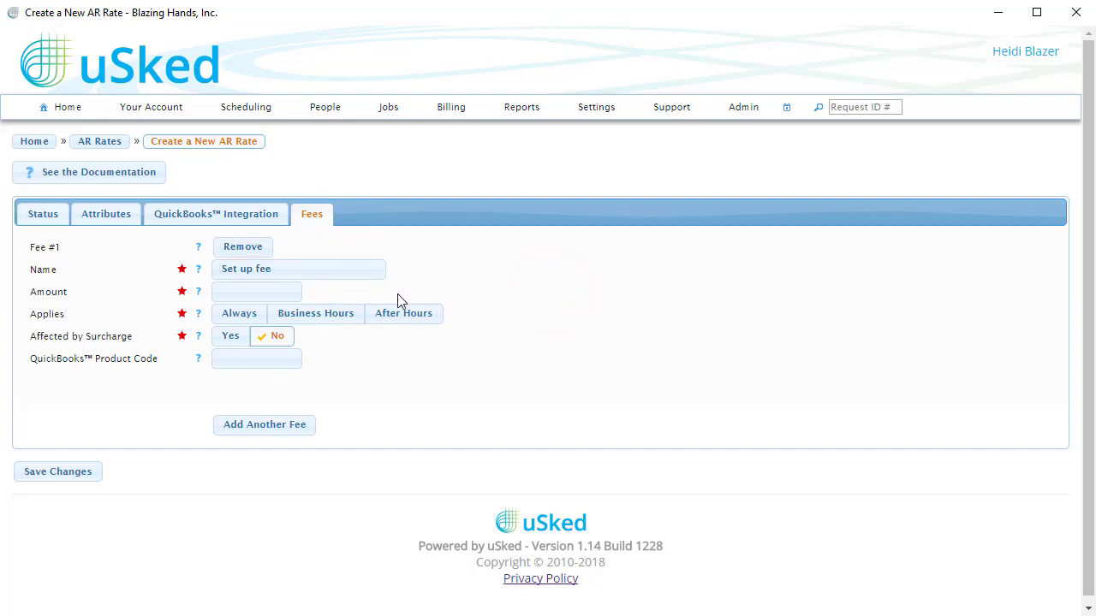
click(275, 291)
text(25.00)
click(575, 322)
Make the set up fee apply Always and save the Electrical Work AR rate.
click(341, 315)
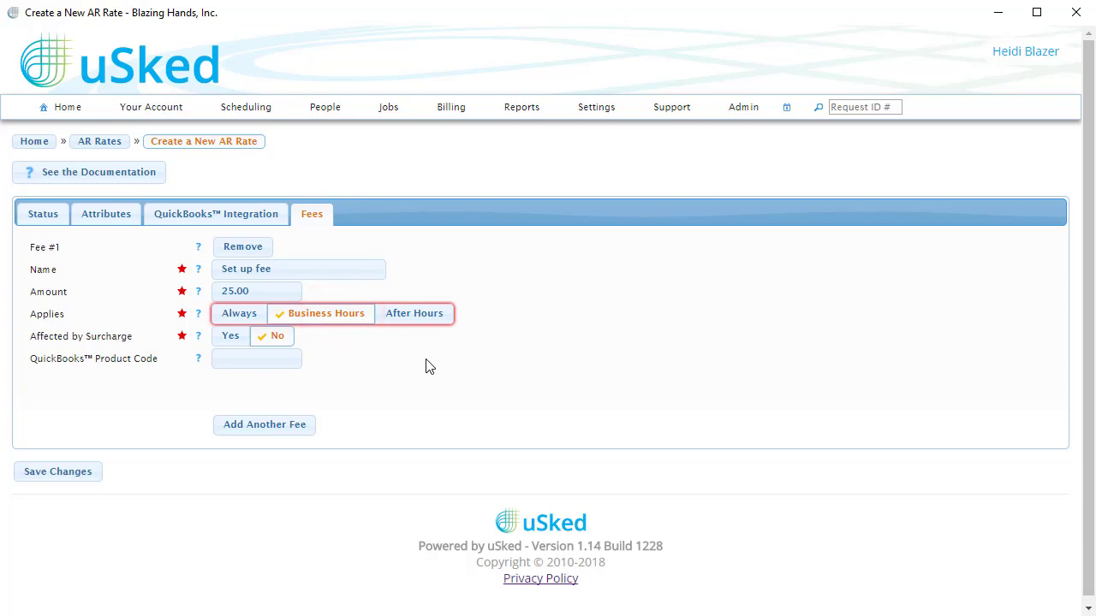
click(420, 315)
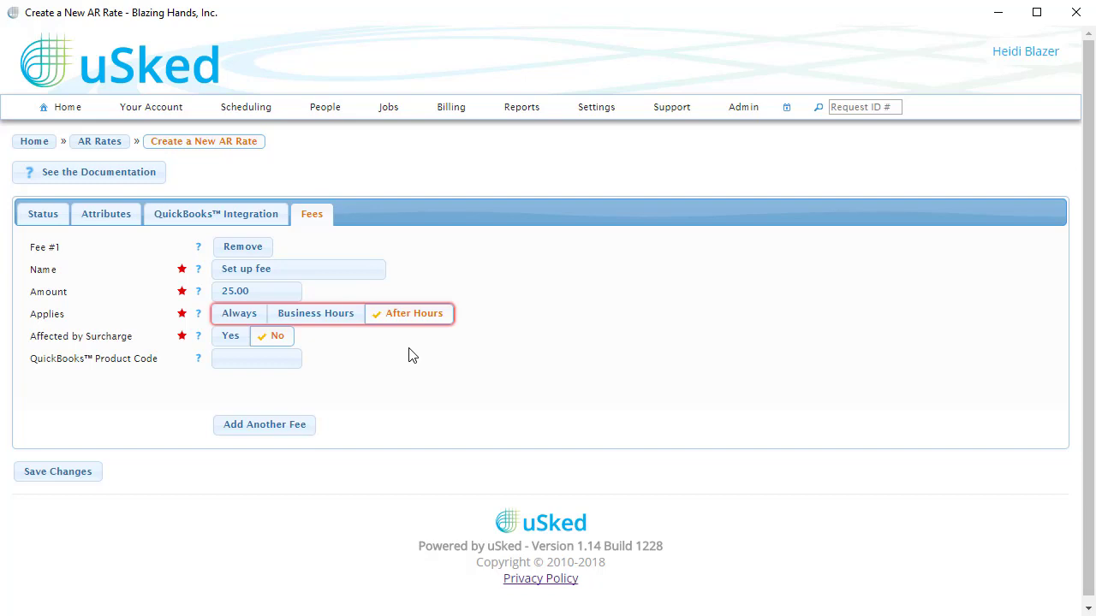
click(237, 316)
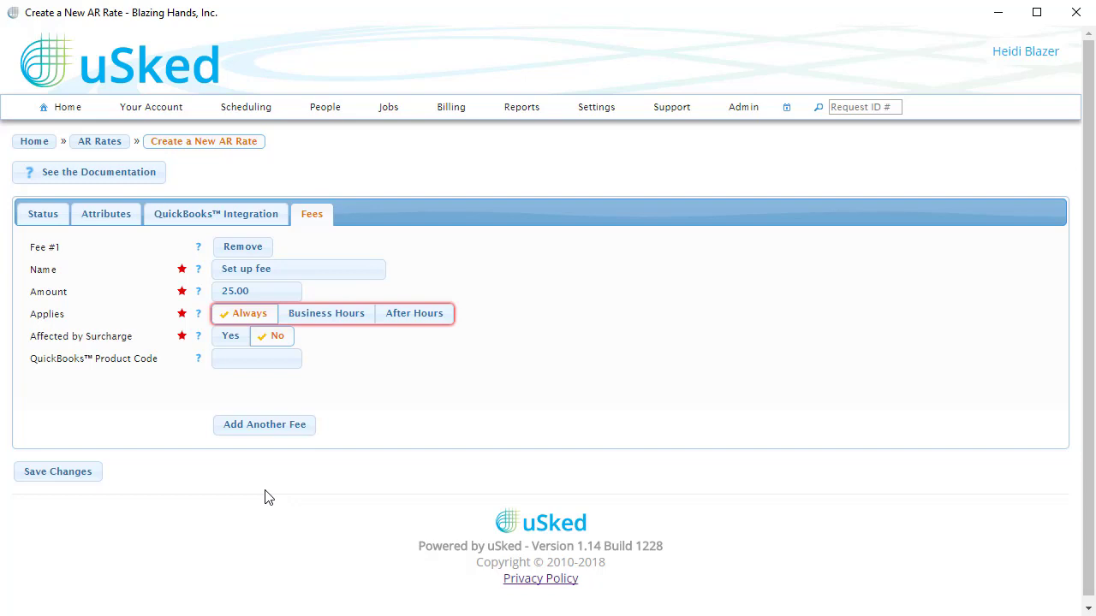
click(92, 476)
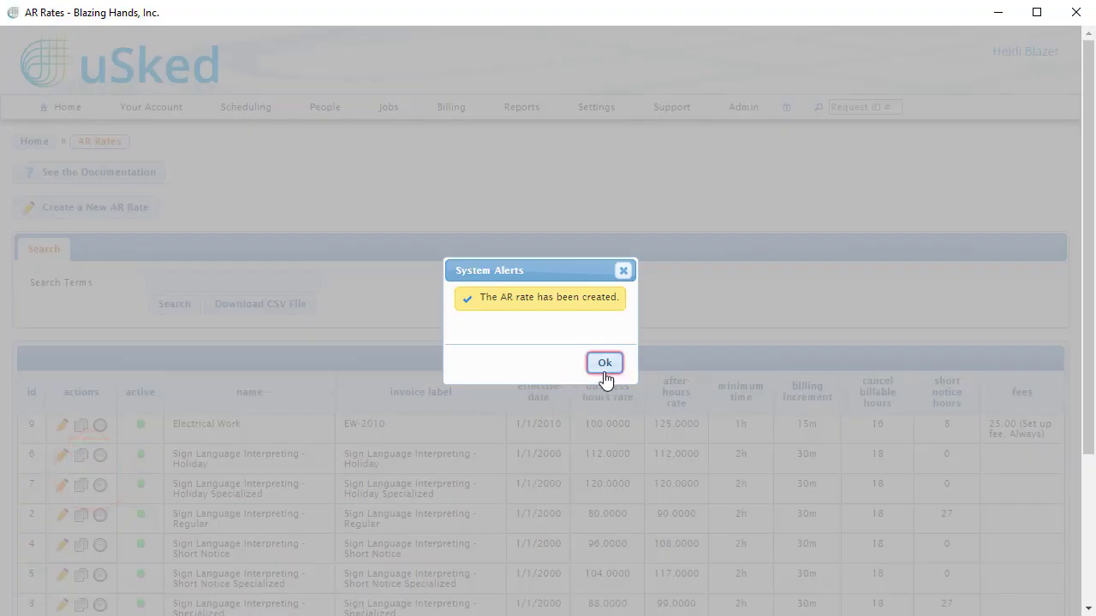
click(604, 363)
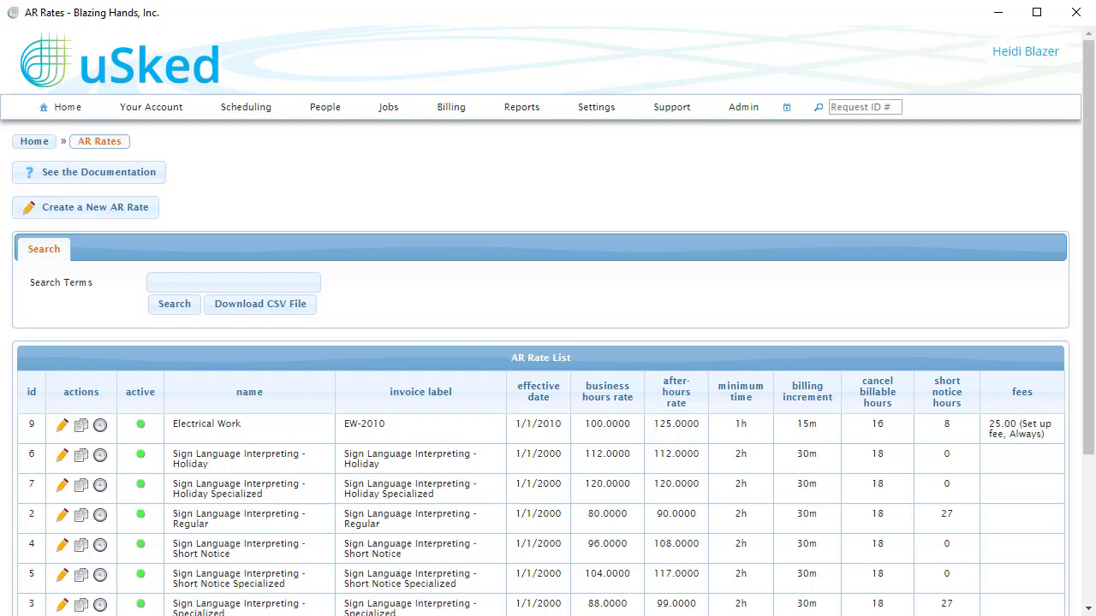
Start another AR rate named "Electrical Work" with the invoice label "EW-2019".
click(129, 206)
click(261, 246)
text(Electrical Work)
key(Tab)
text(EW-2019)
Set the EW-2019 rate's effective date to 1/1/2019.
click(236, 307)
click(297, 343)
click(286, 480)
click(243, 379)
Set the EW-2019 business hour rate to 110.00 and the after hour rate to 135.00.
click(232, 363)
text(110.00)
key(Tab)
text(135.00)
Set the minimum time to 60 minutes, billing increment to 15 minutes, cancel billable hours to 16 and short notice hours to 8.
click(215, 422)
text(60)
click(215, 445)
text(15)
click(233, 469)
text(16)
click(224, 490)
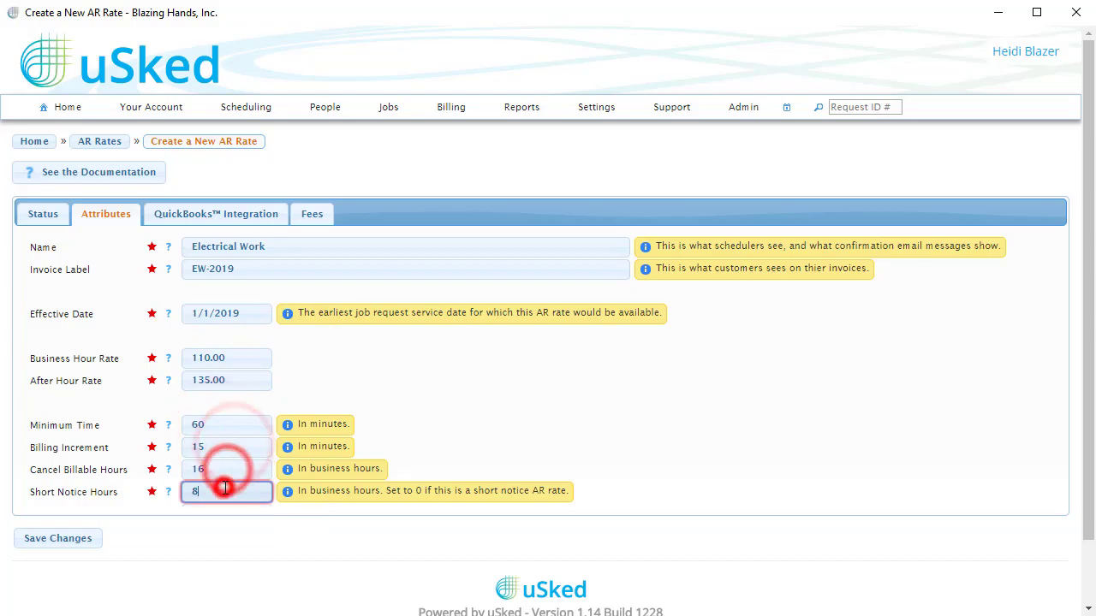
Add a fee named "Set up fee" of 25.00 that applies Always, and save the EW-2019 AR rate.
click(311, 214)
click(142, 267)
click(261, 269)
text(Set up fee)
click(262, 291)
text(25.00)
click(227, 313)
click(85, 471)
click(601, 364)
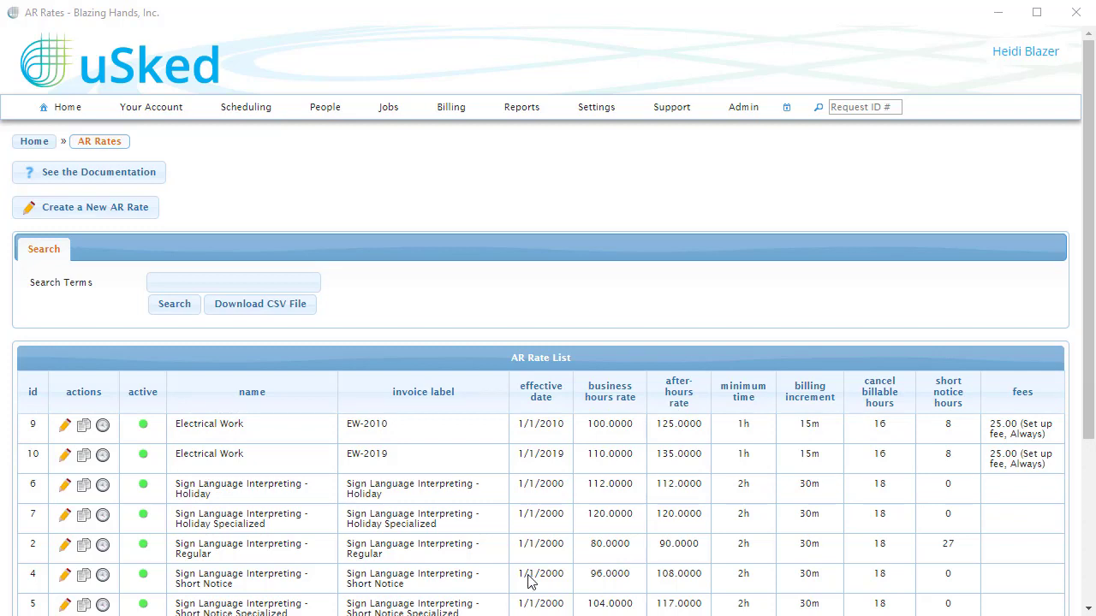
Go to the accounts receivable rate sets and start a new AR rate set named "Electrical Work".
click(452, 125)
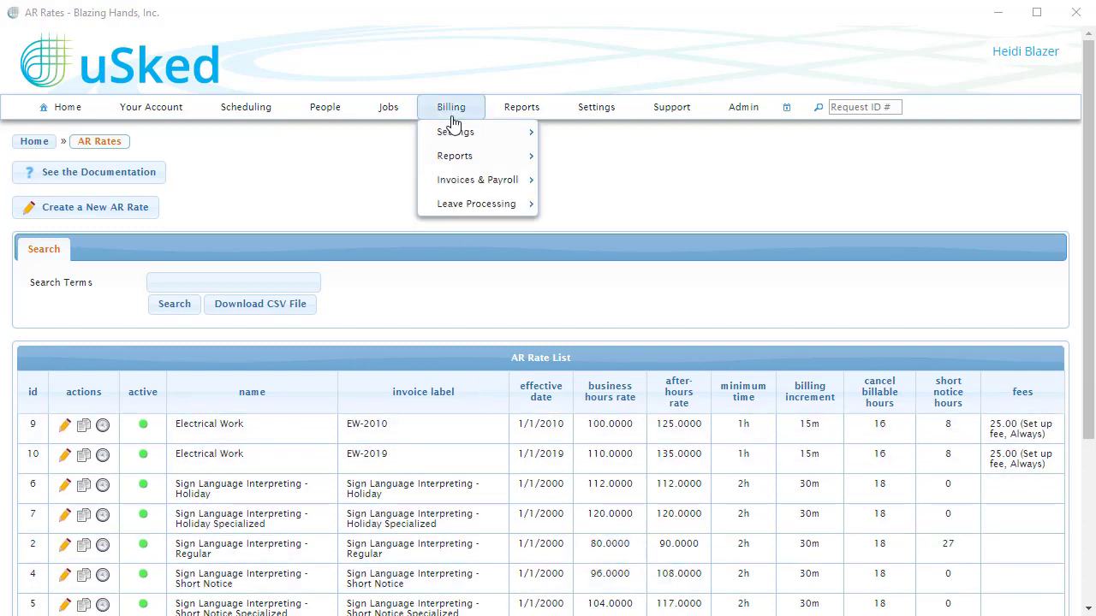
mouse_move(485, 137)
mouse_move(613, 161)
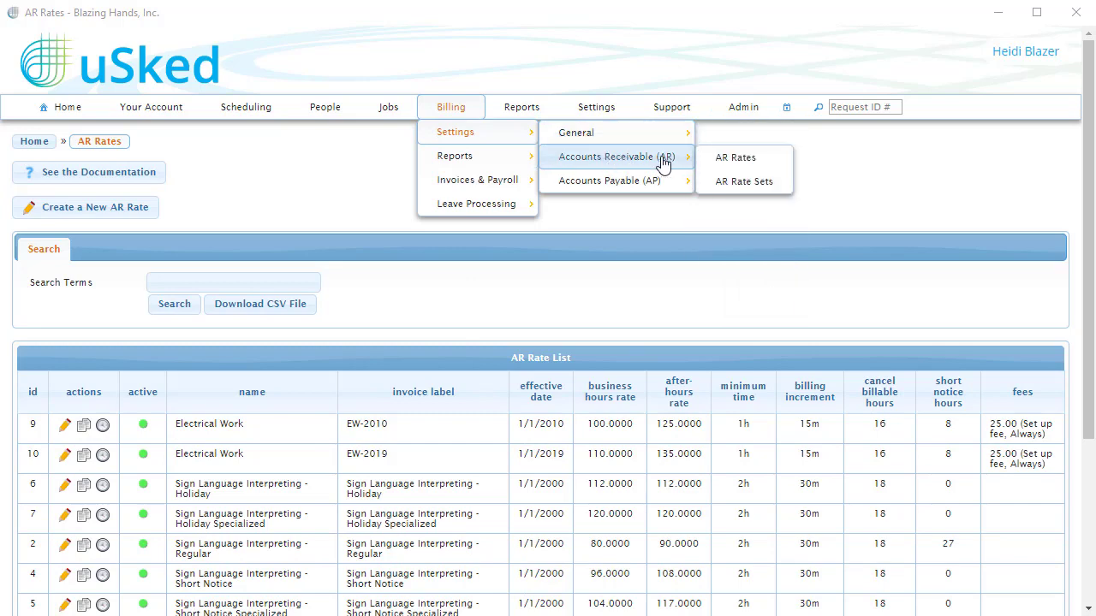
click(783, 196)
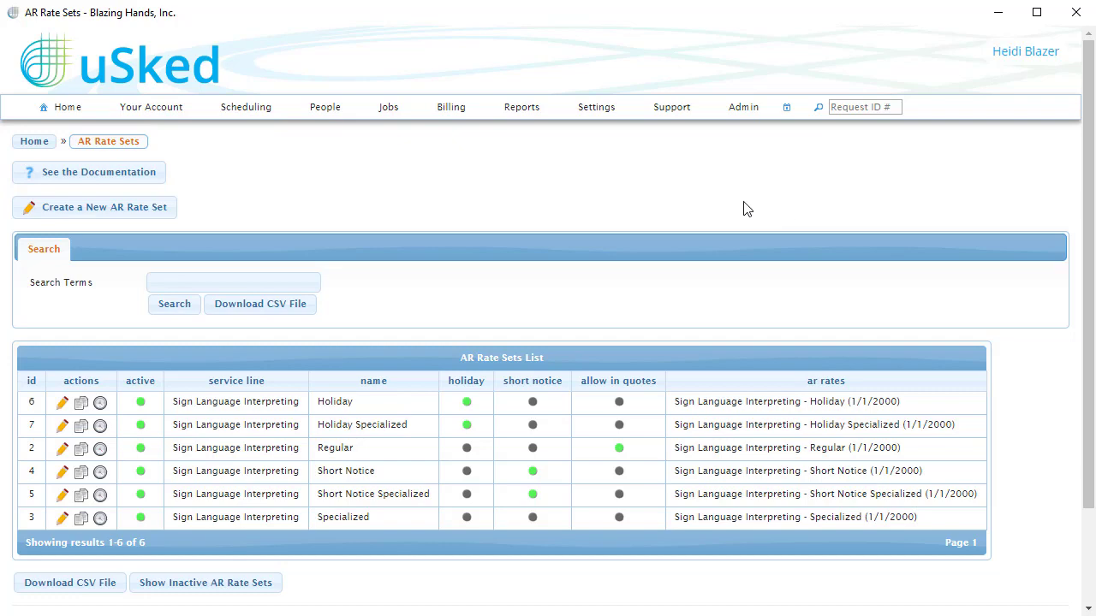
click(172, 210)
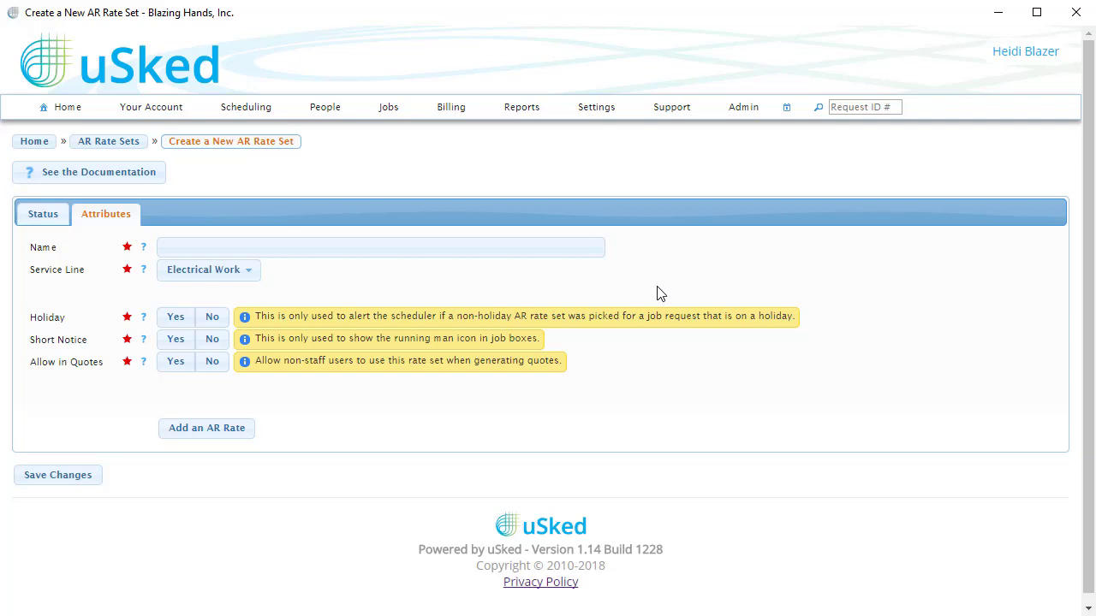
click(543, 251)
text(Electrical Work)
click(553, 267)
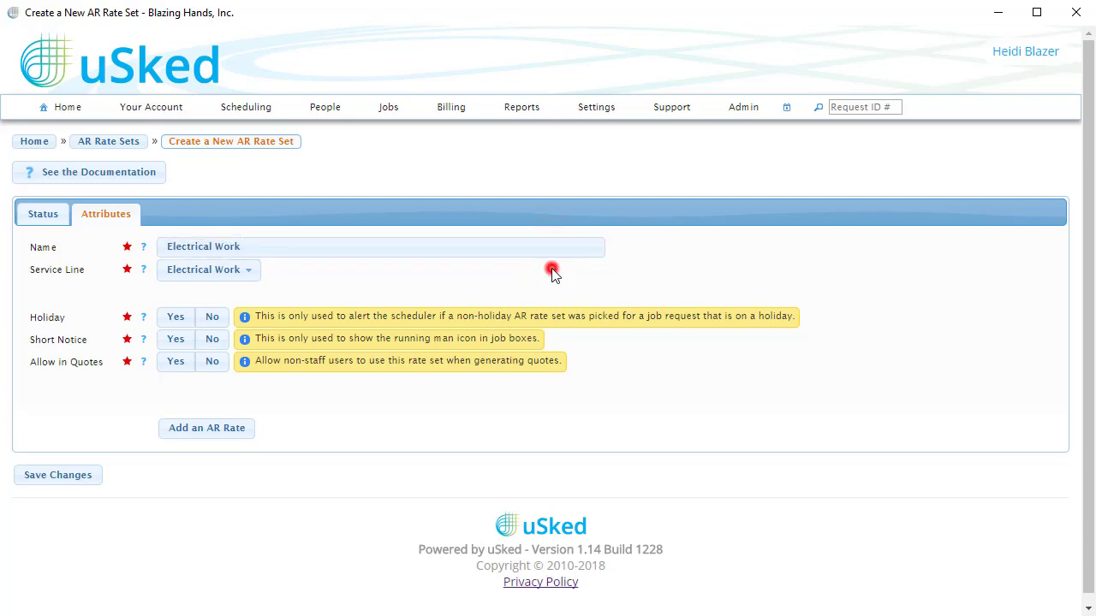
Choose Electrical Work as the rate set's service line and set Holiday to No.
click(249, 271)
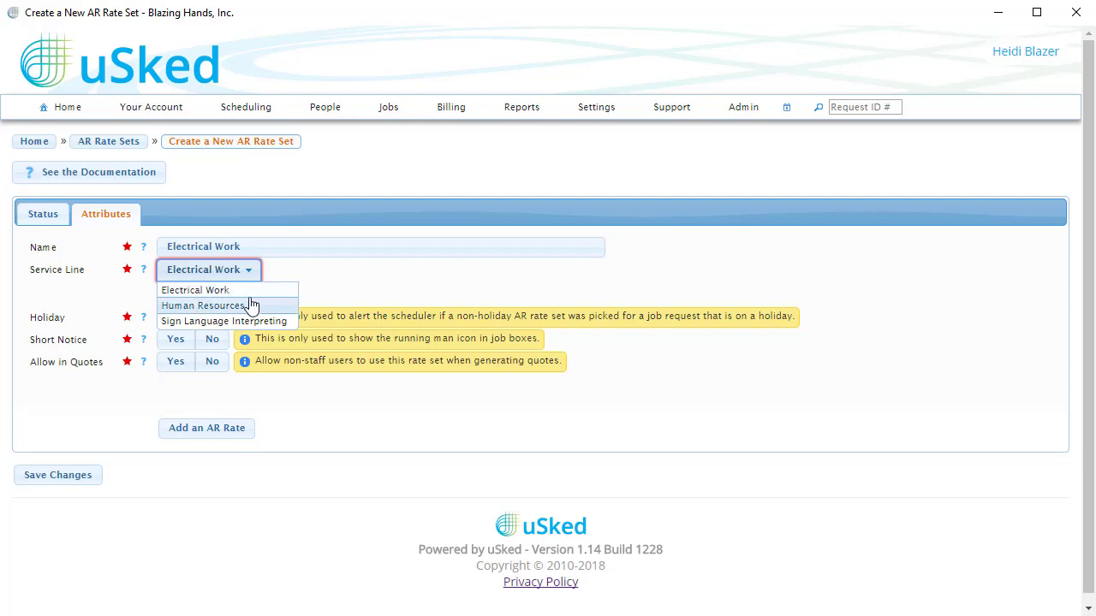
click(248, 290)
click(334, 288)
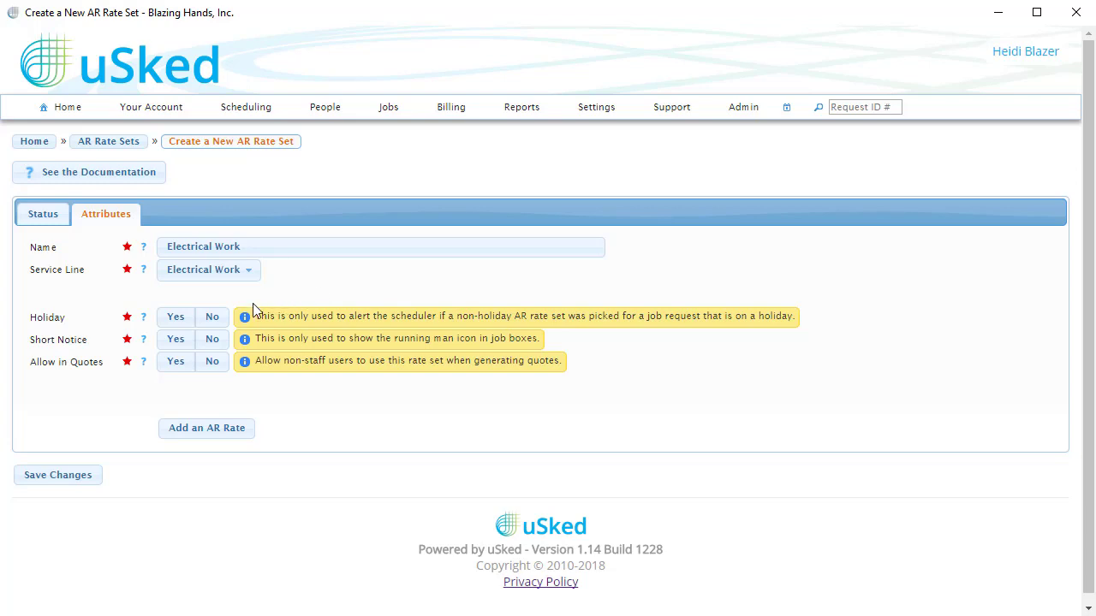
click(213, 318)
click(474, 273)
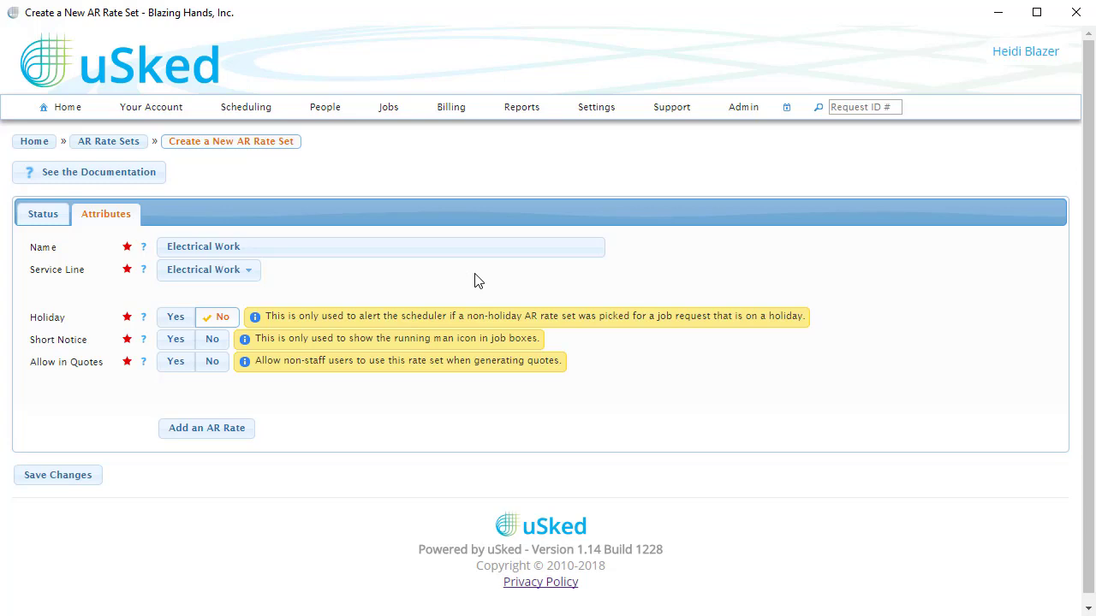
Set both Short Notice and Allow in Quotes to No for the Electrical Work rate set.
click(219, 343)
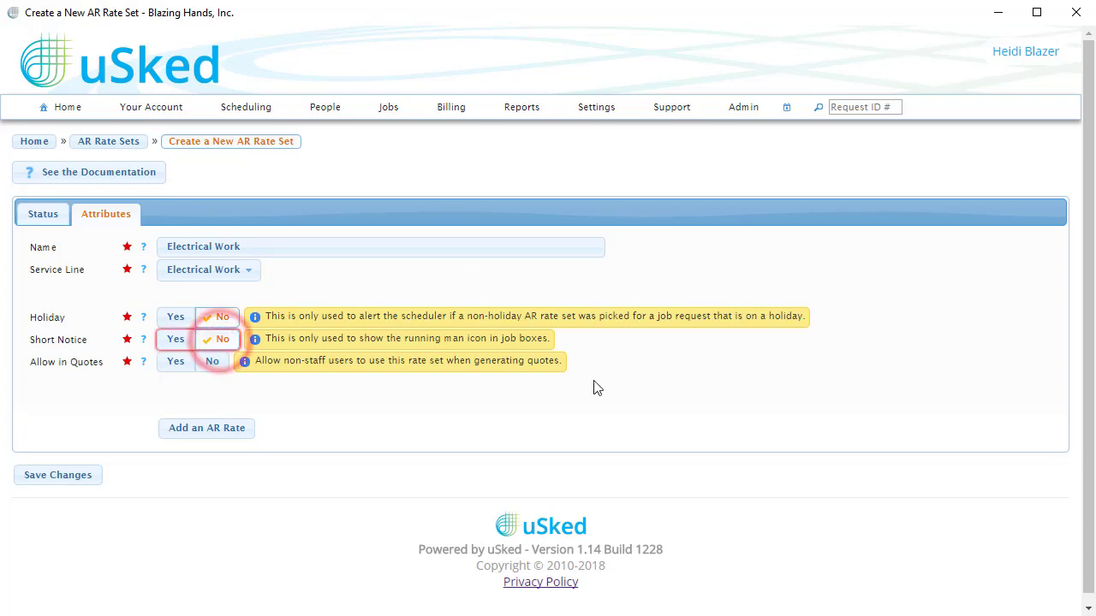
click(205, 367)
click(387, 416)
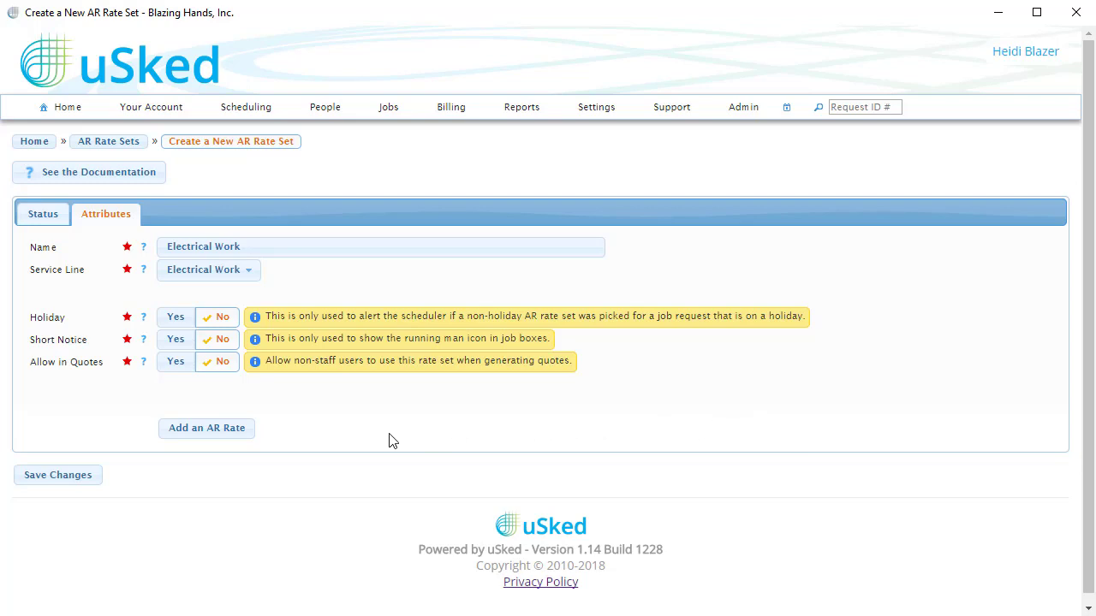
Add the Electrical Work (1/1/2010) and Electrical Work (1/1/2019) AR rates to the rate set and save it.
click(220, 430)
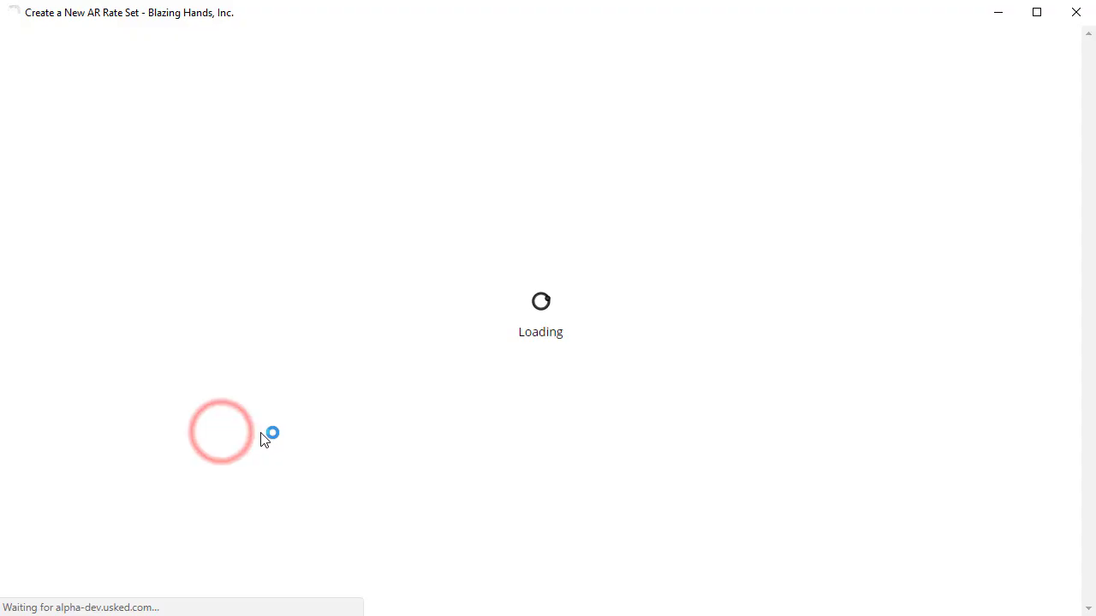
click(254, 460)
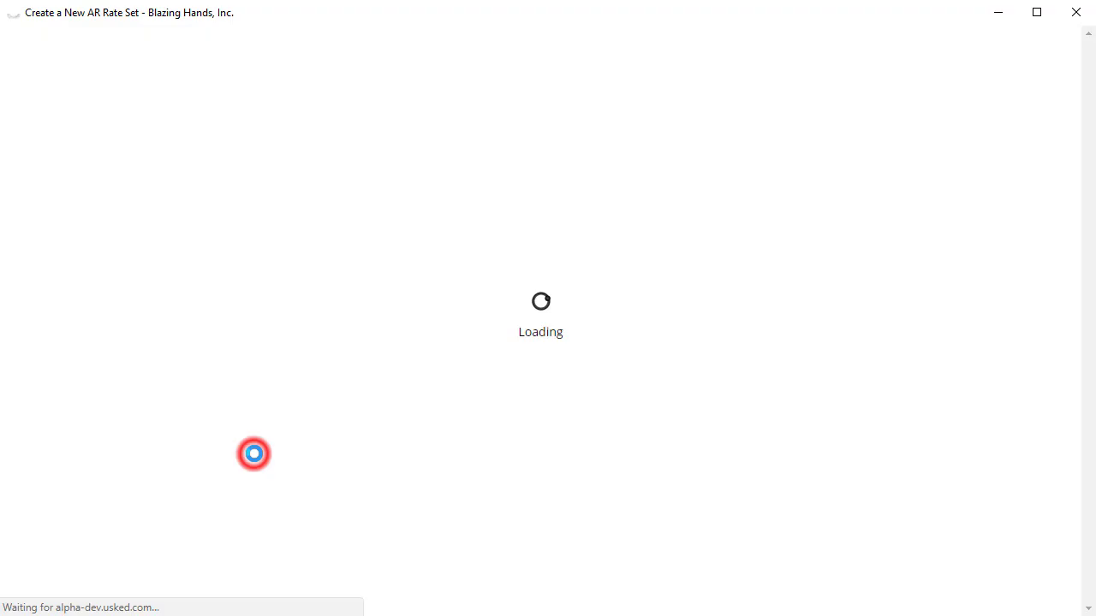
click(298, 433)
click(291, 460)
click(396, 474)
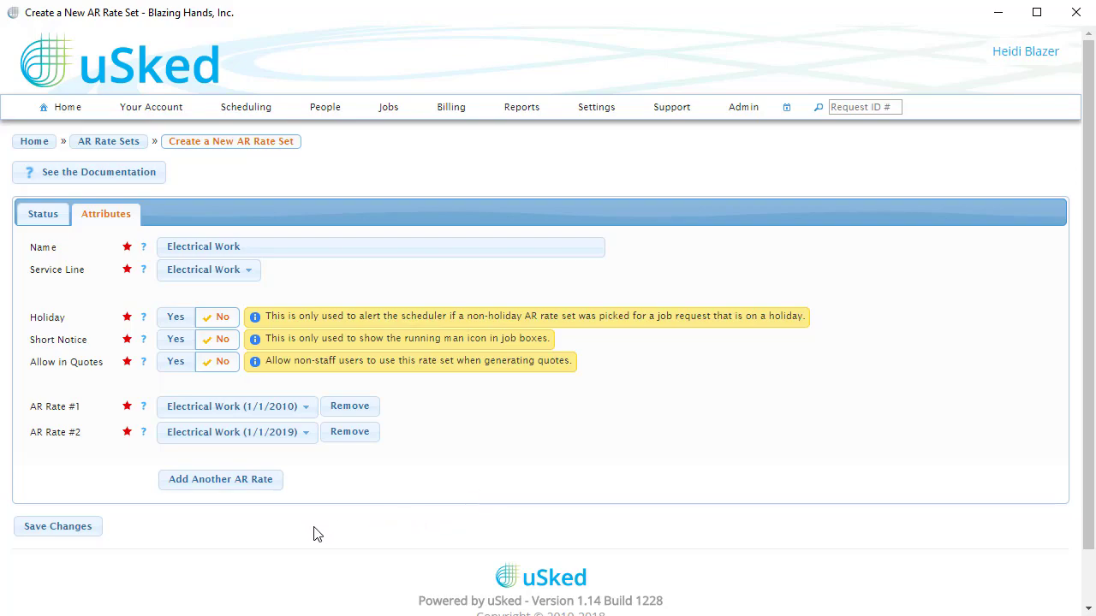
click(85, 528)
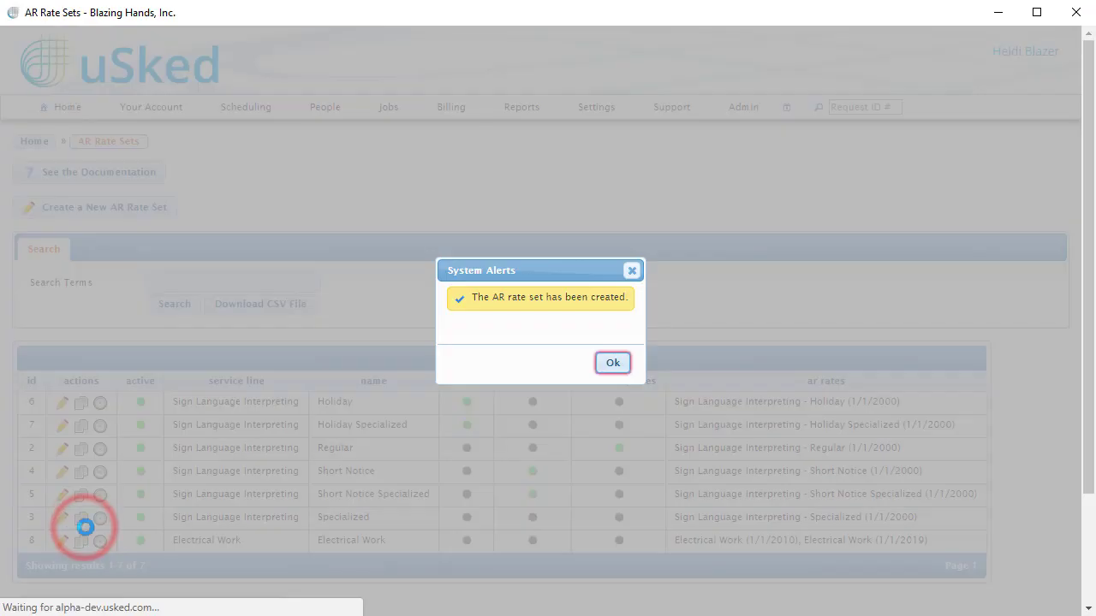
click(611, 367)
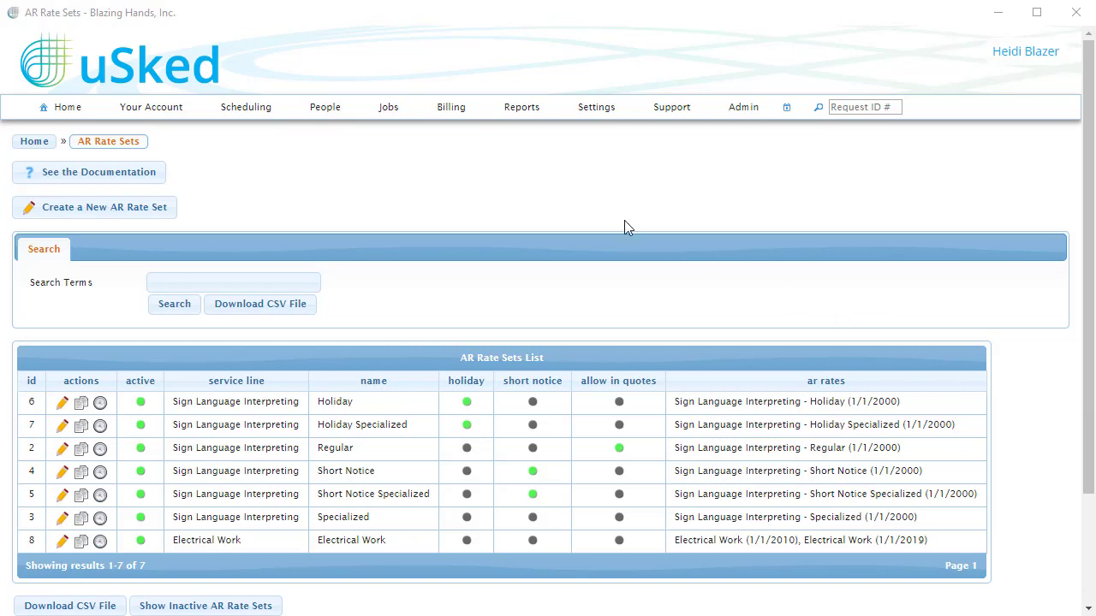
Go to the groups list and open the AR rate sets of the Acme Corporation group for editing.
click(326, 118)
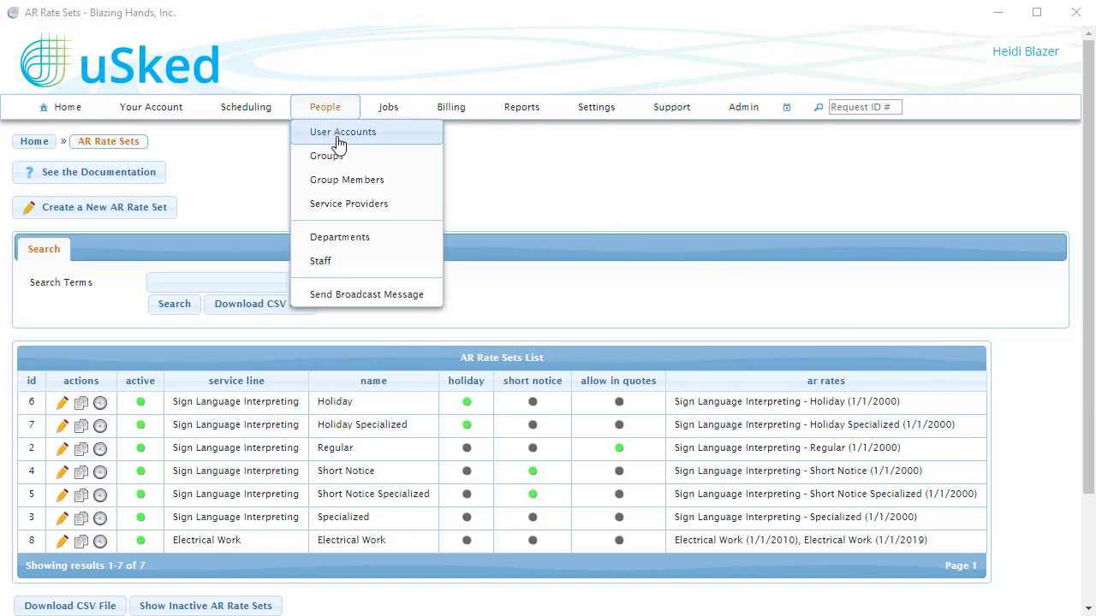
click(383, 163)
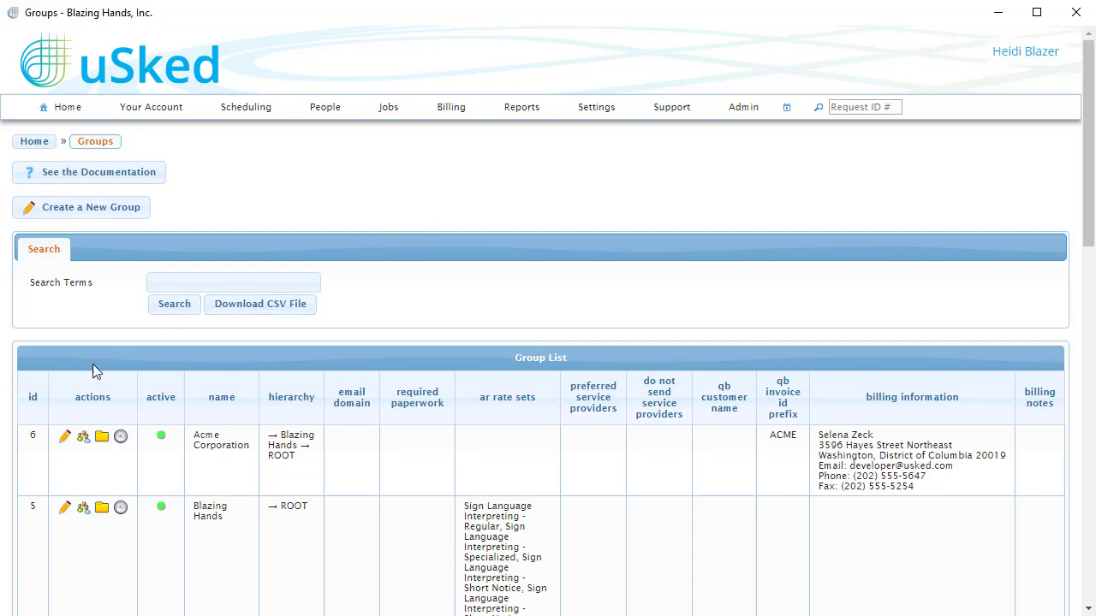
click(65, 439)
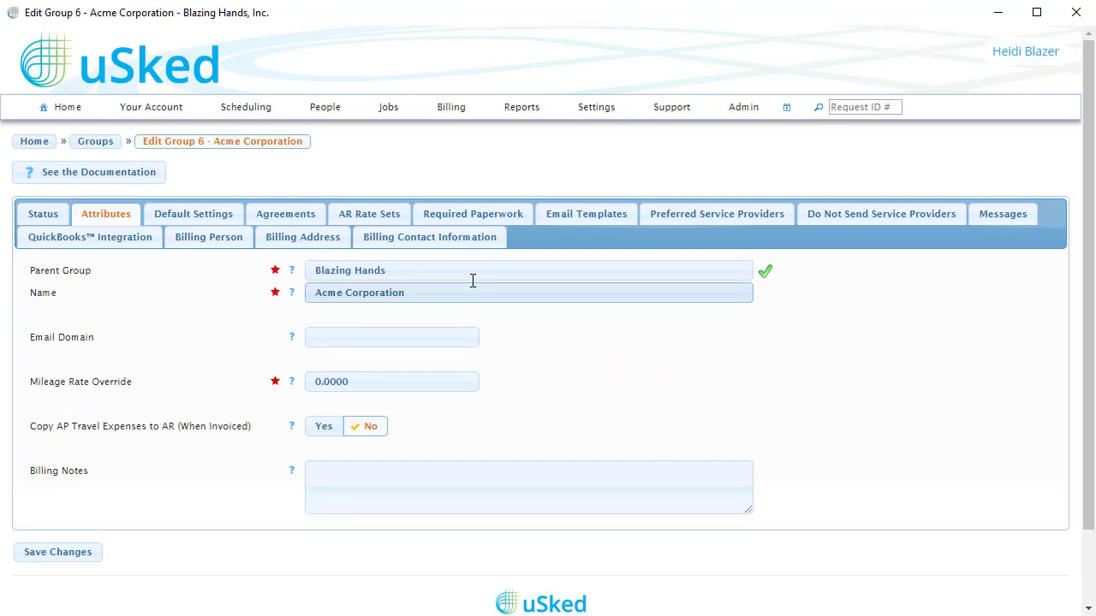
click(396, 221)
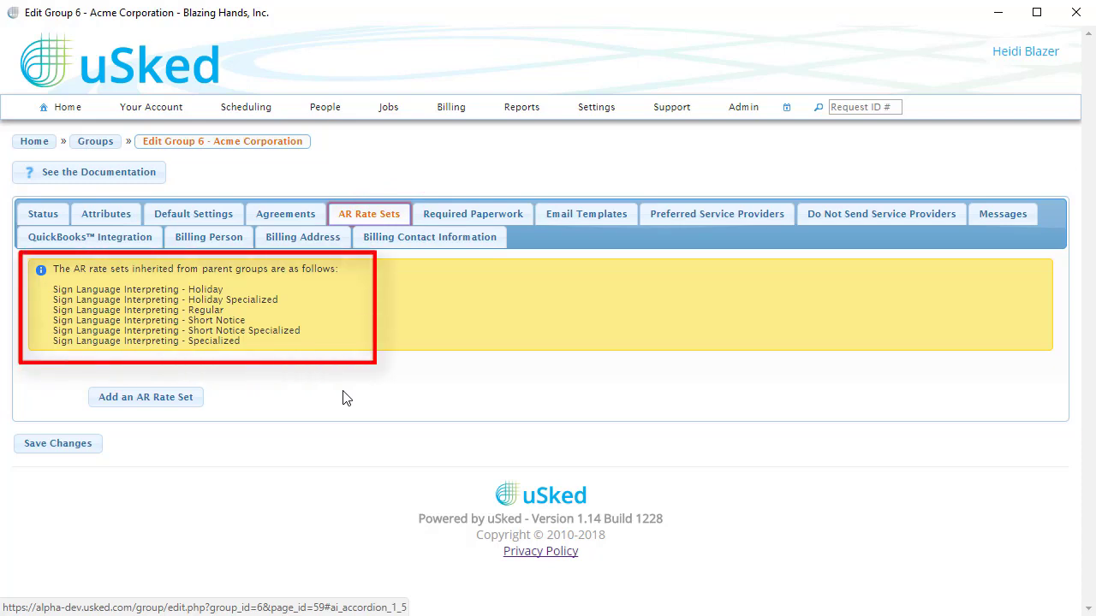
Add the "Electrical Work - Electrical Work" AR rate set to the Acme Corporation group and save the group.
click(190, 404)
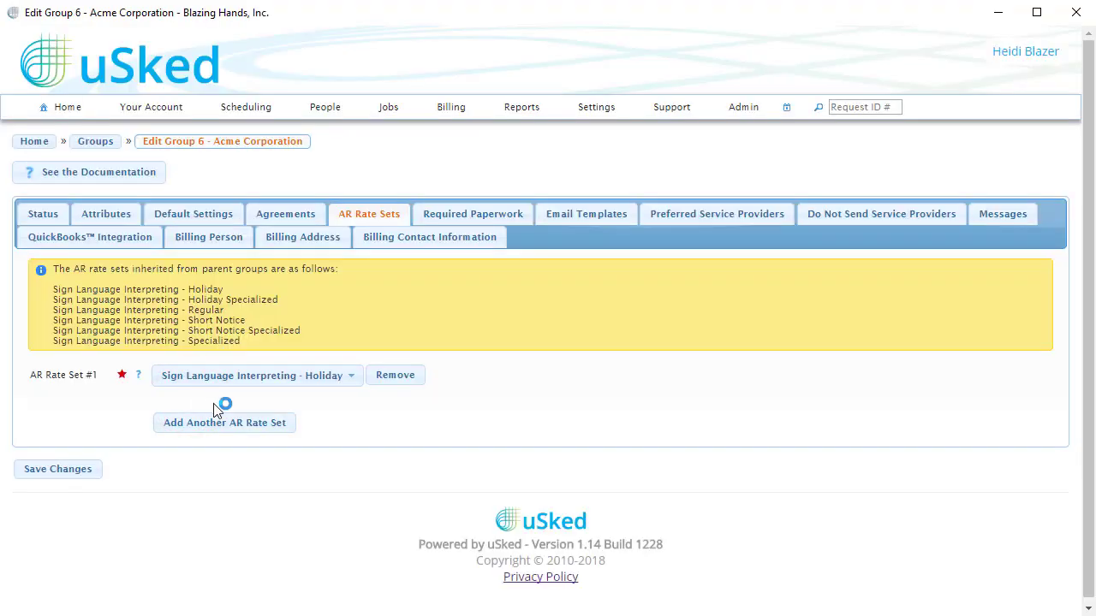
click(351, 377)
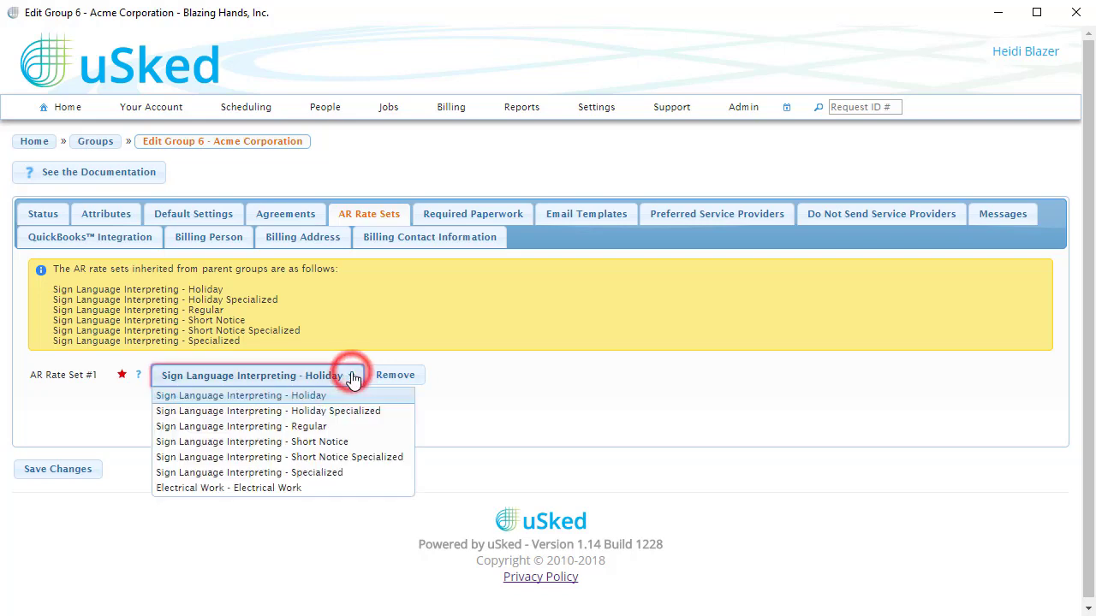
click(313, 487)
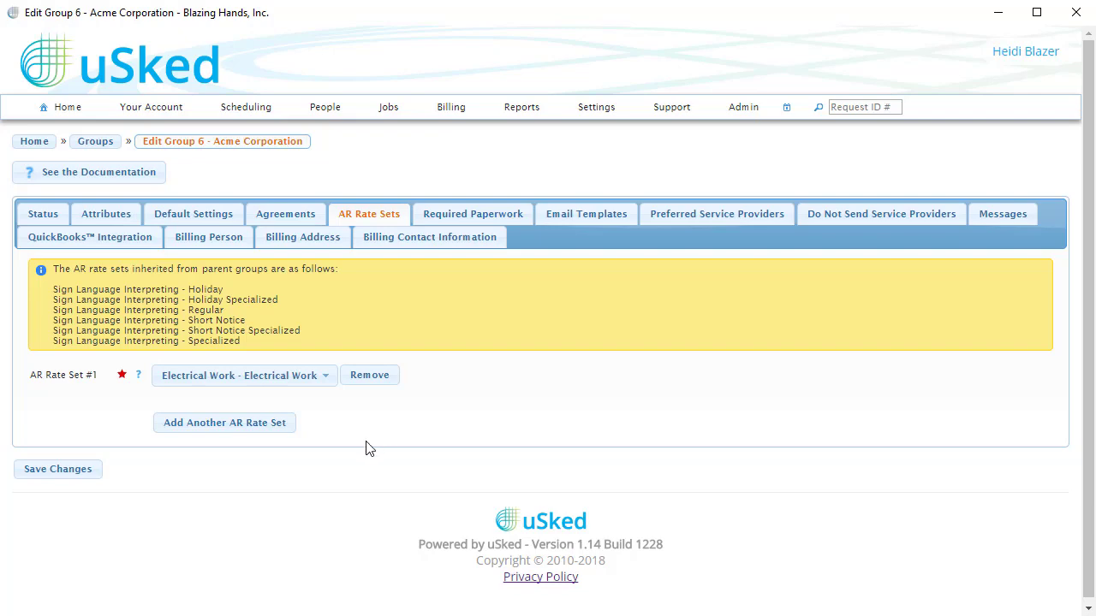
click(85, 470)
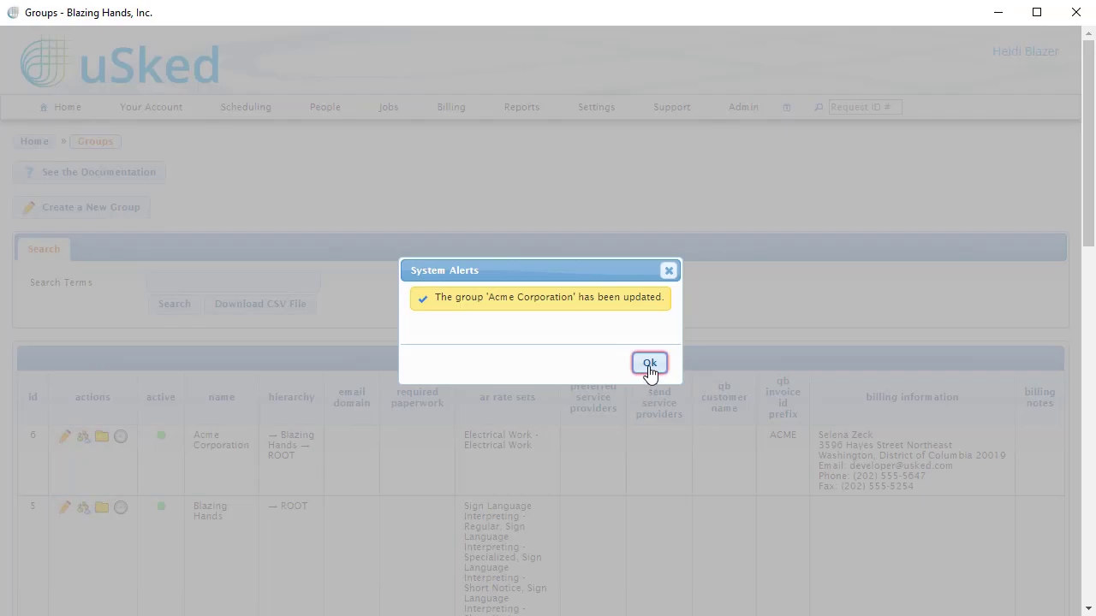
click(649, 363)
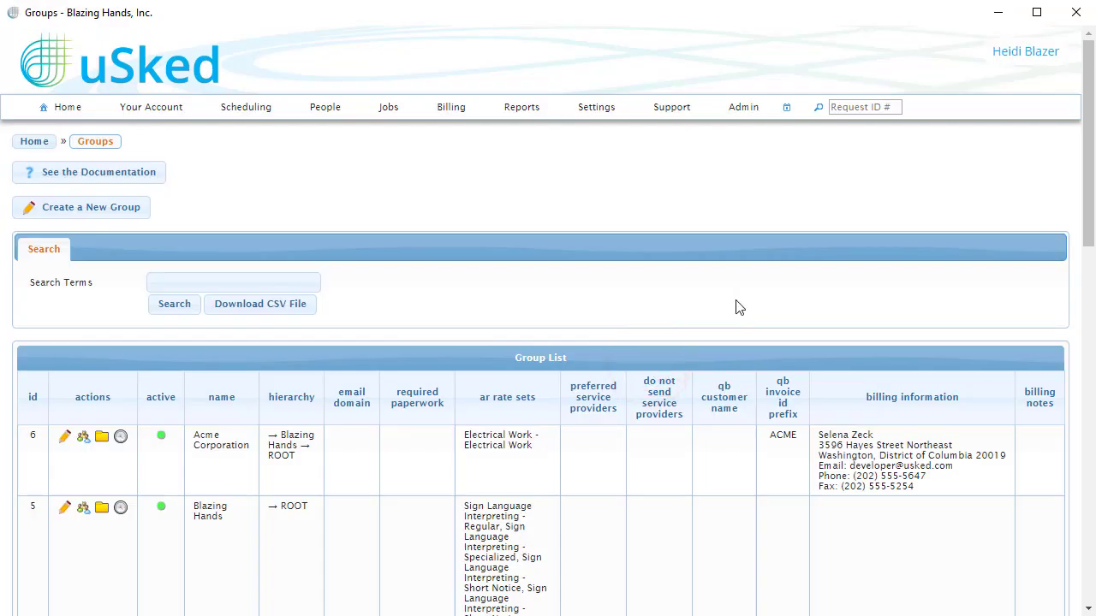